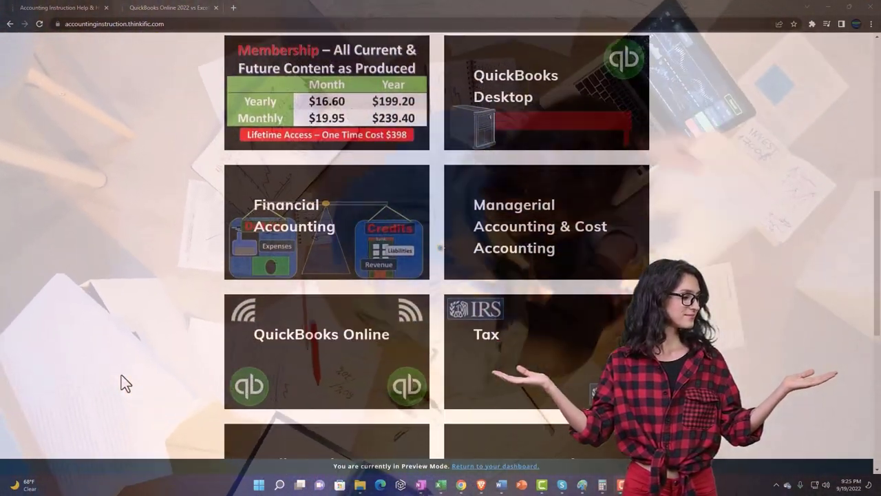
Browse the course catalogue and view the lesson sections of the QuickBooks Online 2022 vs Excel course
scroll(121, 376, down, 4)
scroll(121, 376, down, 2)
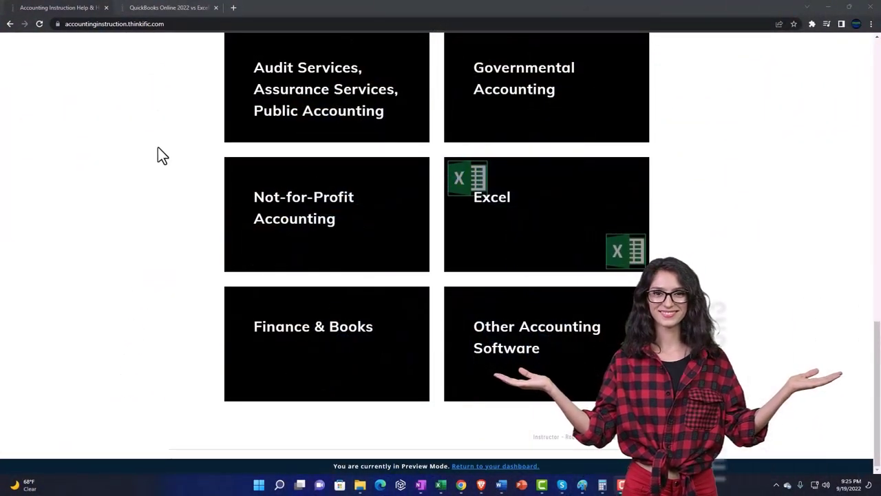
click(157, 10)
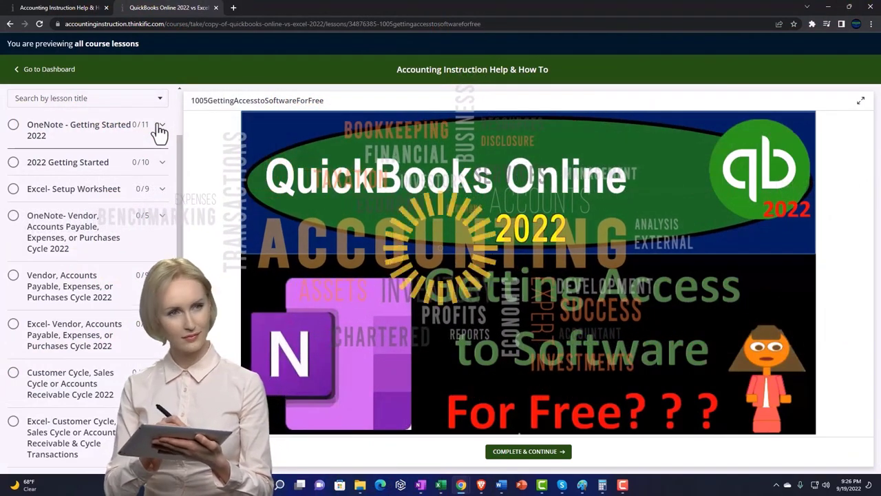
click(160, 129)
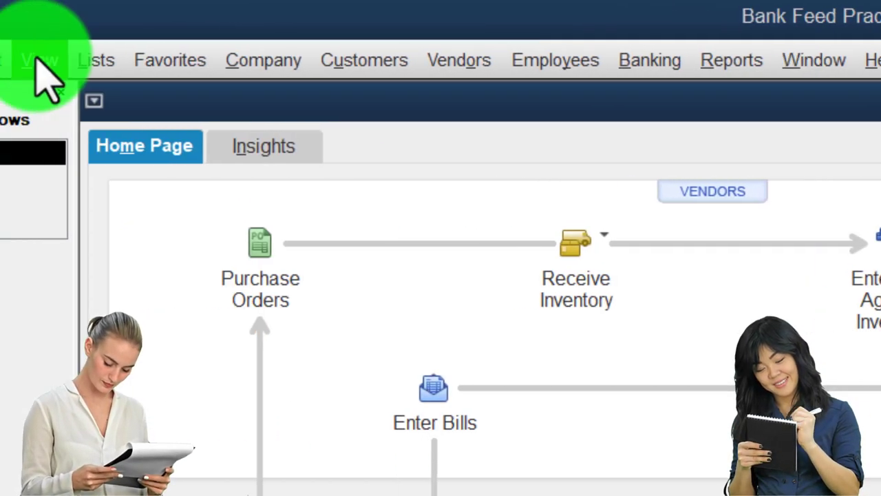
click(140, 60)
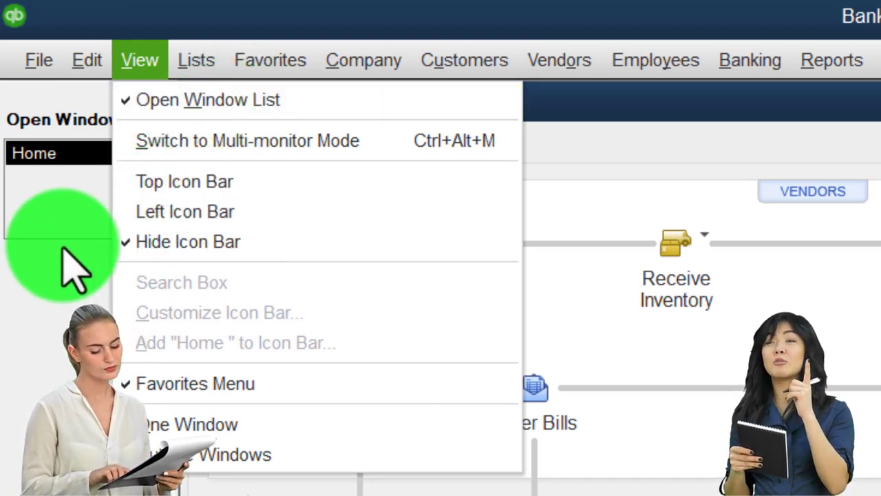
click(73, 269)
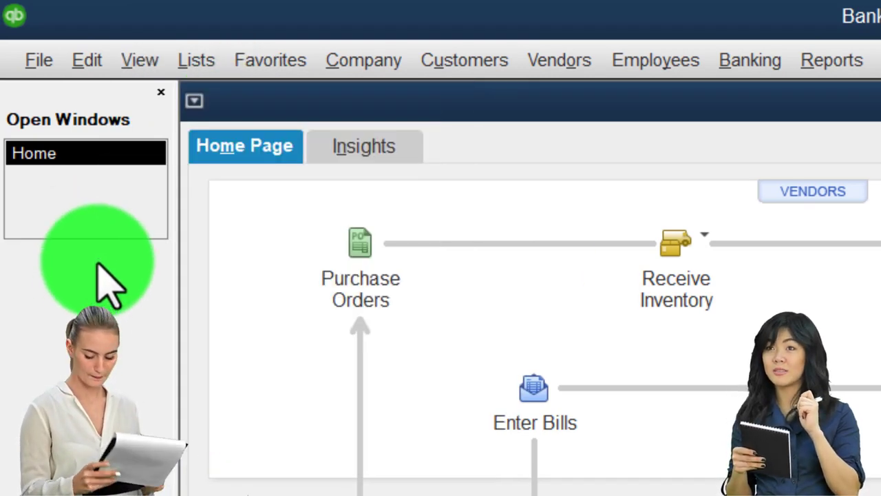
Open the standard Profit & Loss report and set its date range from 01/01/2022 to 12/31/2022
click(831, 60)
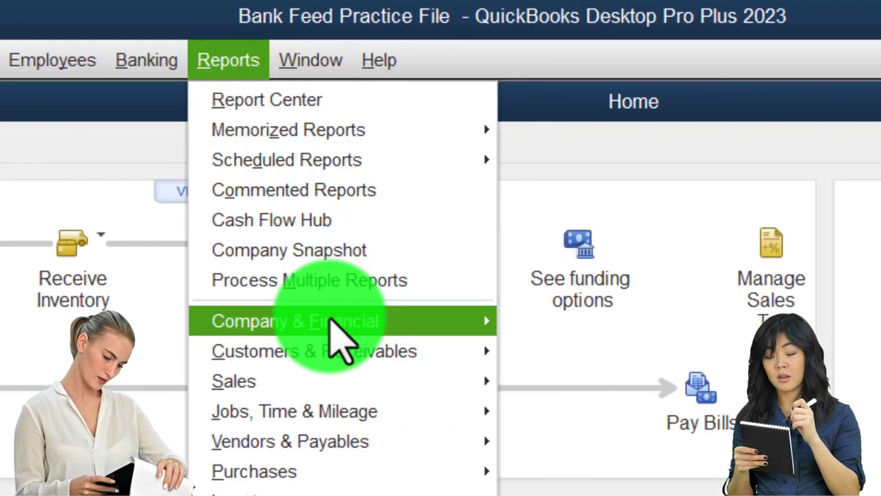
mouse_move(330, 318)
click(689, 322)
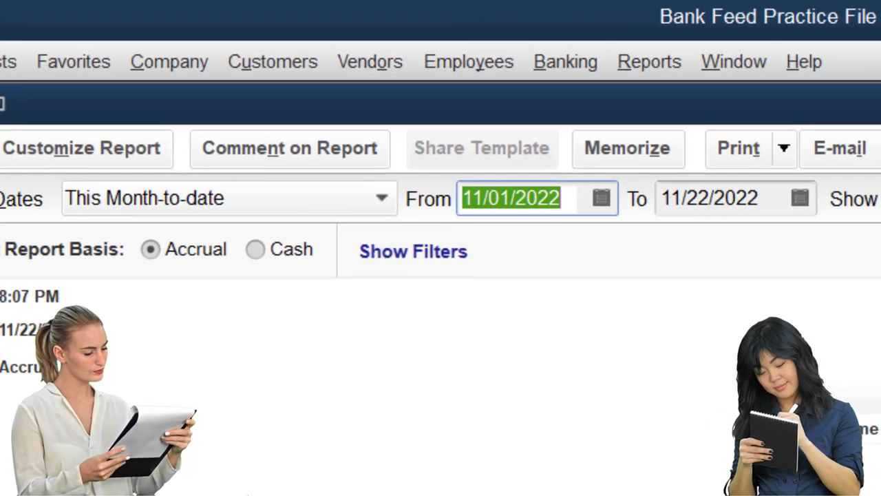
text(01/01/202)
key(Tab)
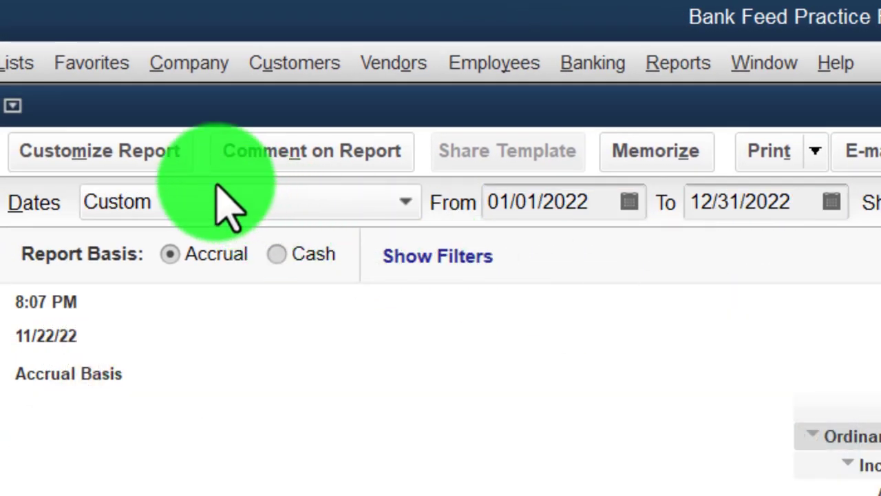
Customize the Profit & Loss report to use font size 14, applying the change to all related fonts
click(172, 158)
click(689, 113)
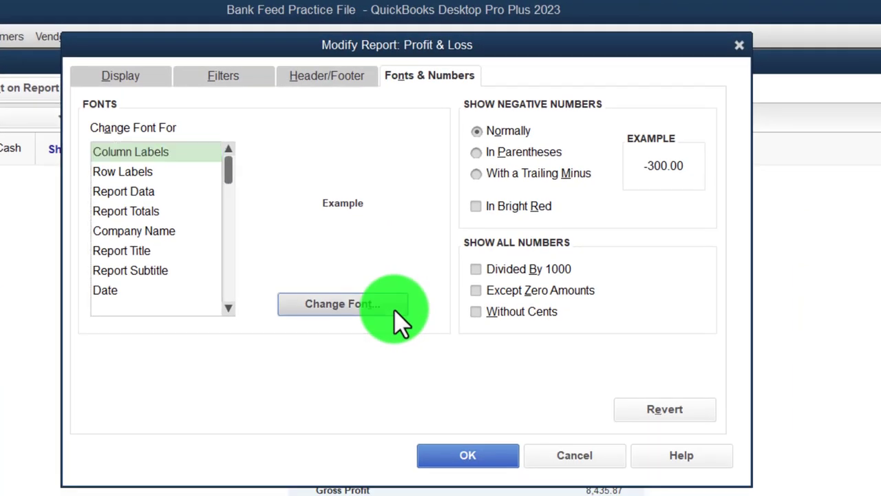
click(393, 308)
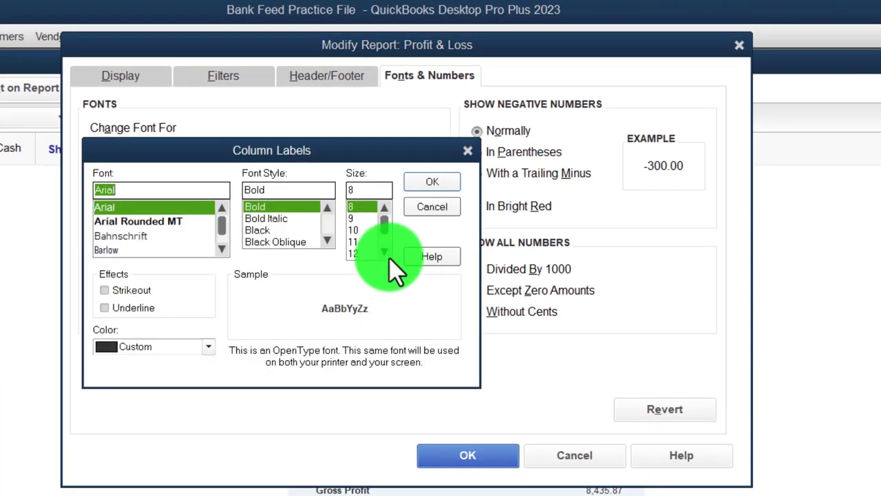
click(369, 252)
click(416, 185)
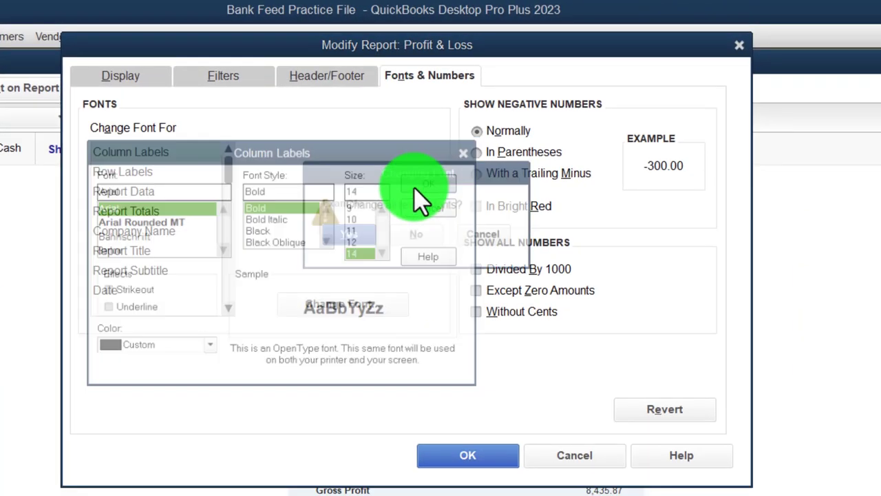
click(351, 240)
click(466, 452)
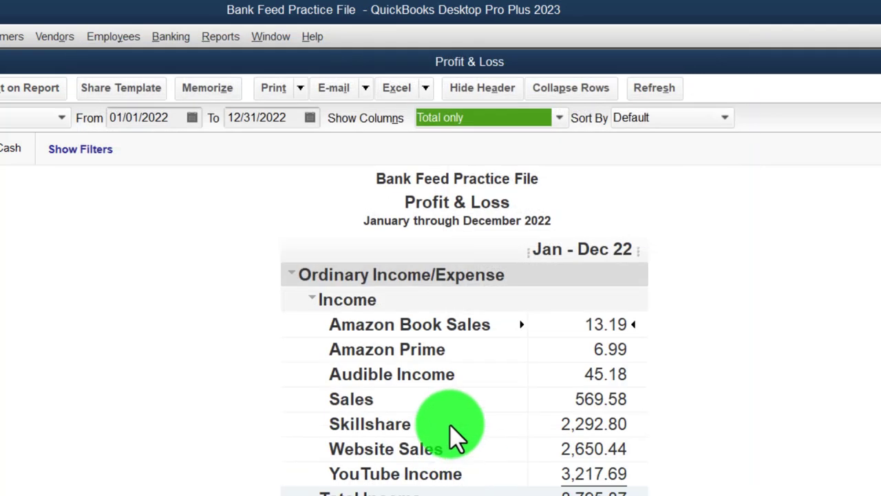
Open the Balance Sheet Standard report and set its end date to 12/31/2022 in the report customization
click(232, 36)
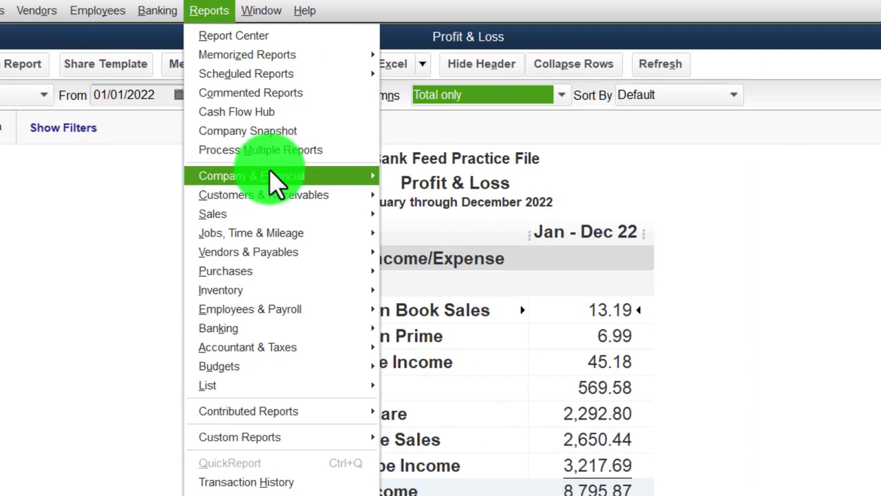
mouse_move(275, 196)
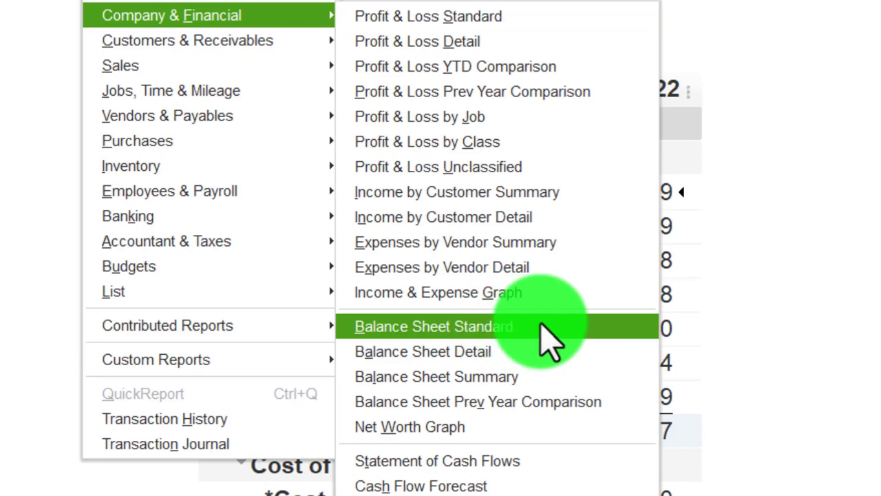
click(551, 338)
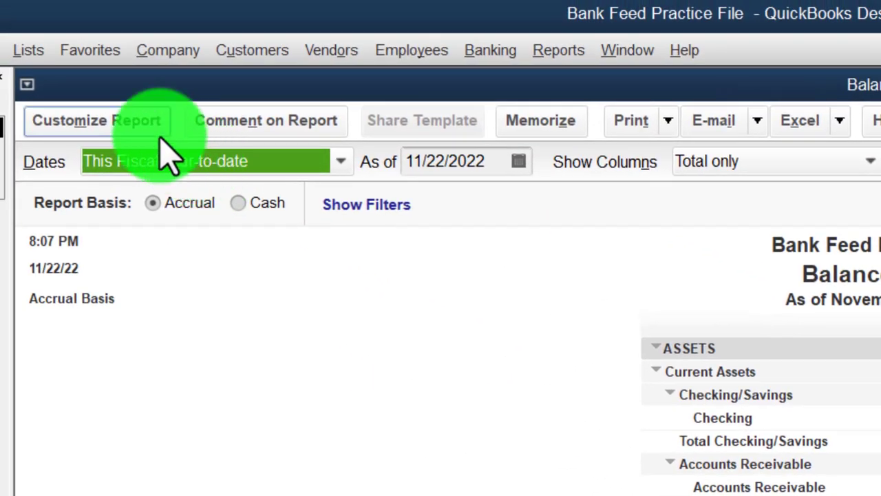
click(124, 109)
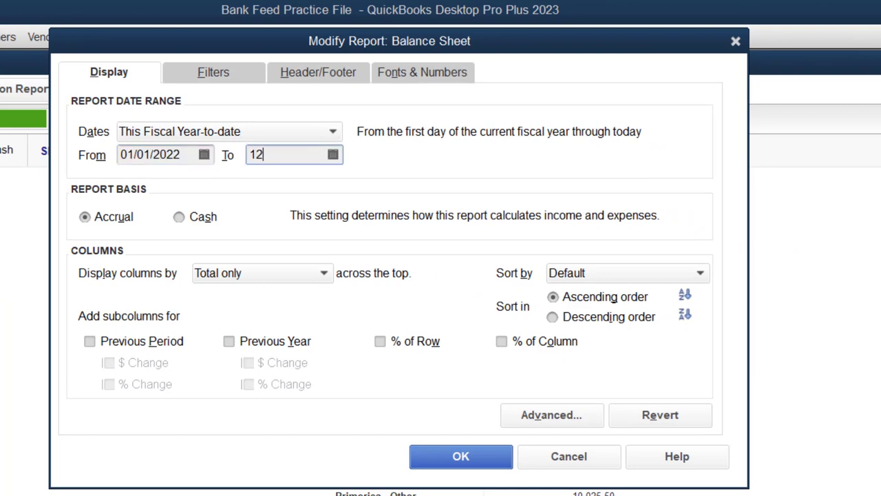
Set the Balance Sheet's font size to 14 for all related fonts and apply the report modifications
click(411, 74)
click(390, 307)
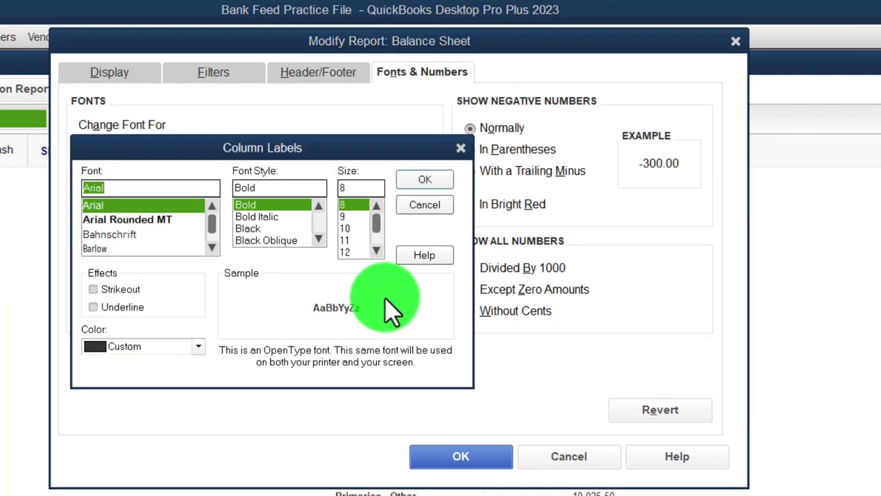
click(345, 252)
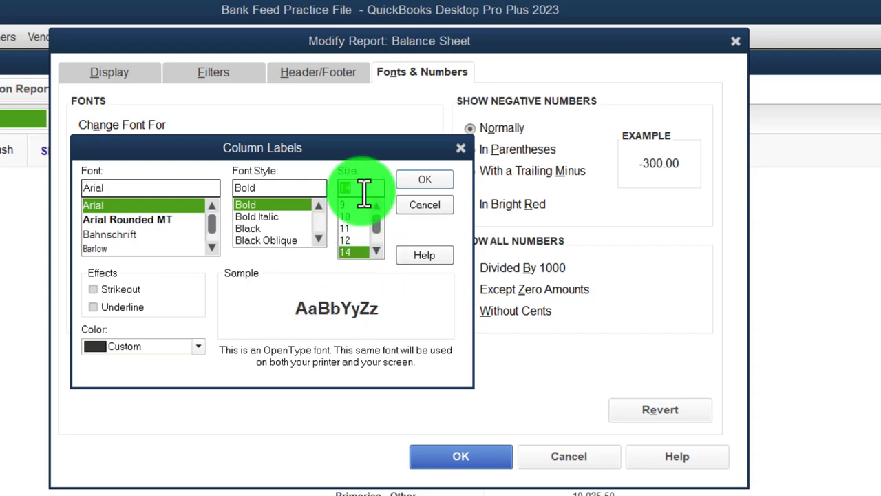
click(401, 181)
click(341, 241)
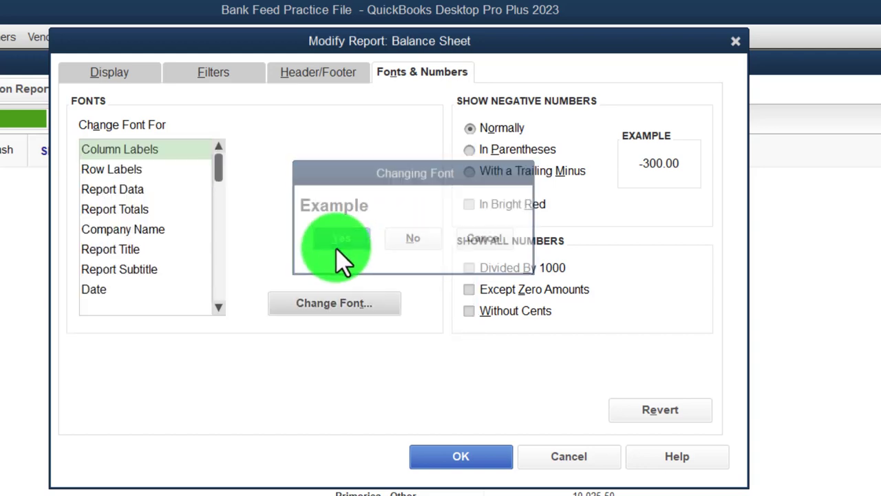
click(454, 458)
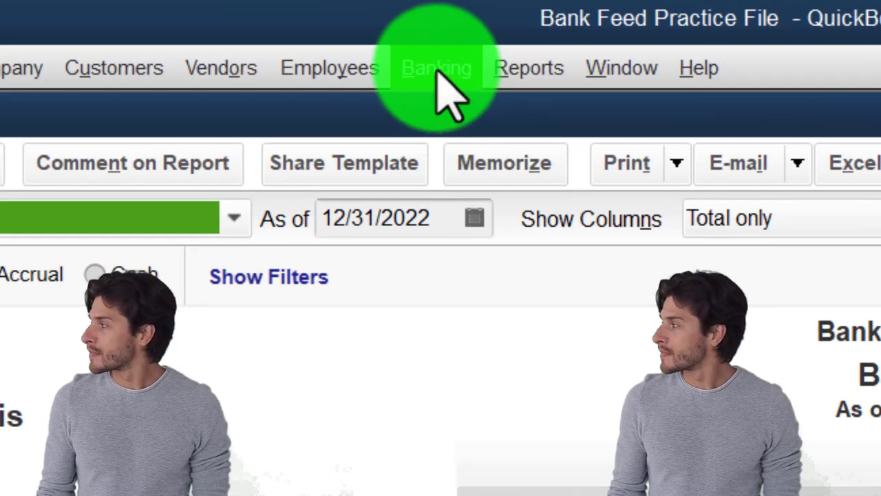
Open the Bank Feeds Center
click(406, 65)
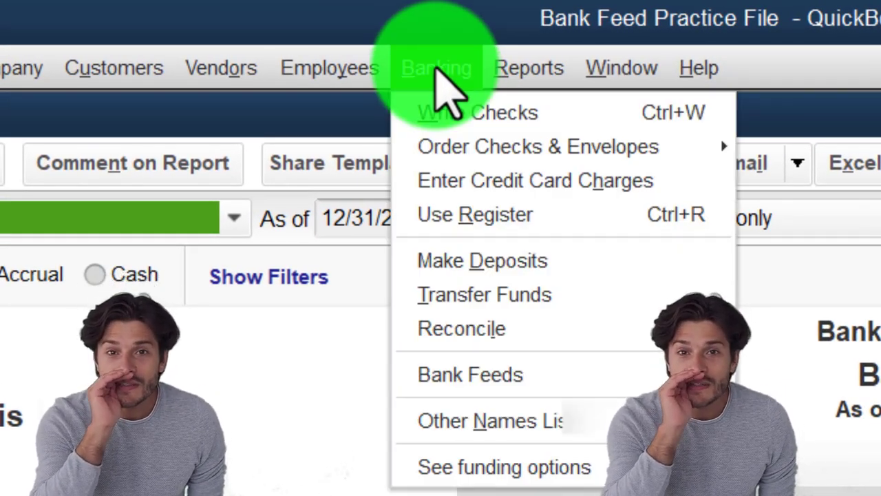
mouse_move(512, 375)
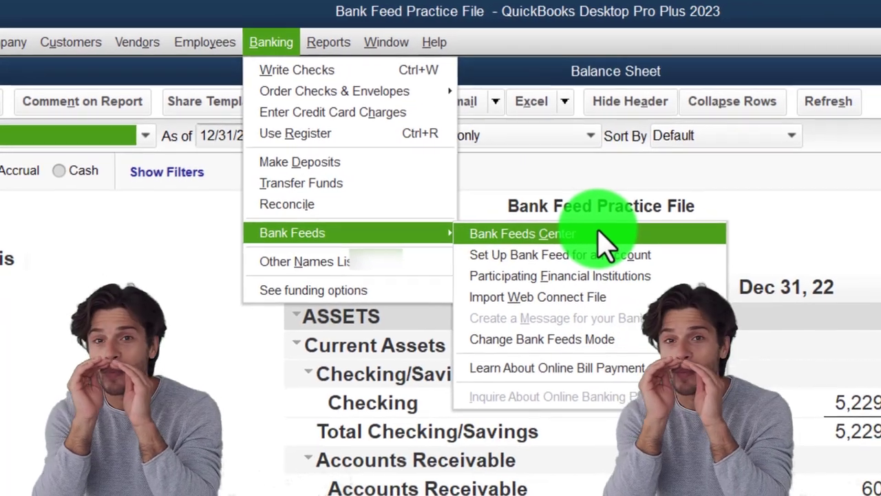
click(600, 234)
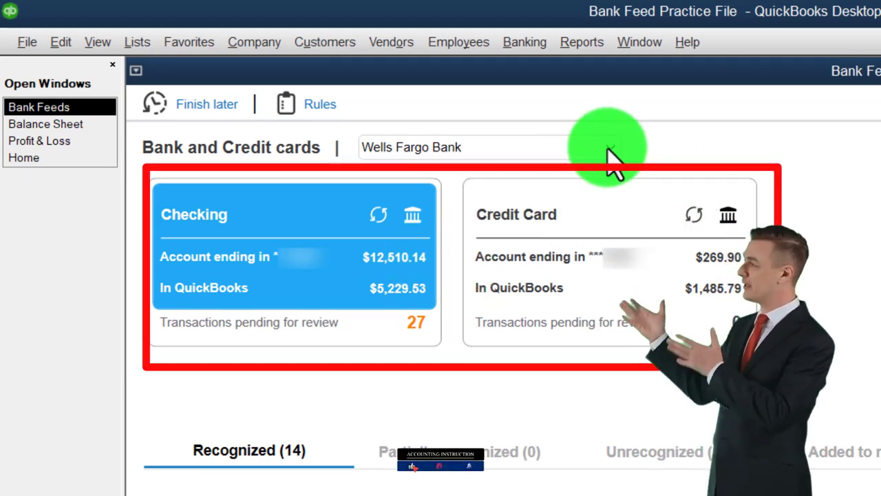
View the unrecognized transactions of 121 Financial Credit Union and switch the bank back to Wells Fargo Bank
click(609, 147)
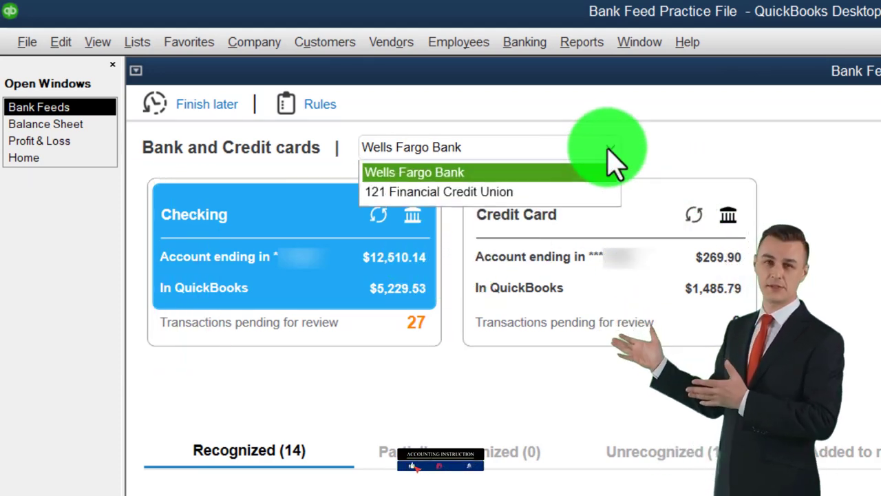
click(435, 195)
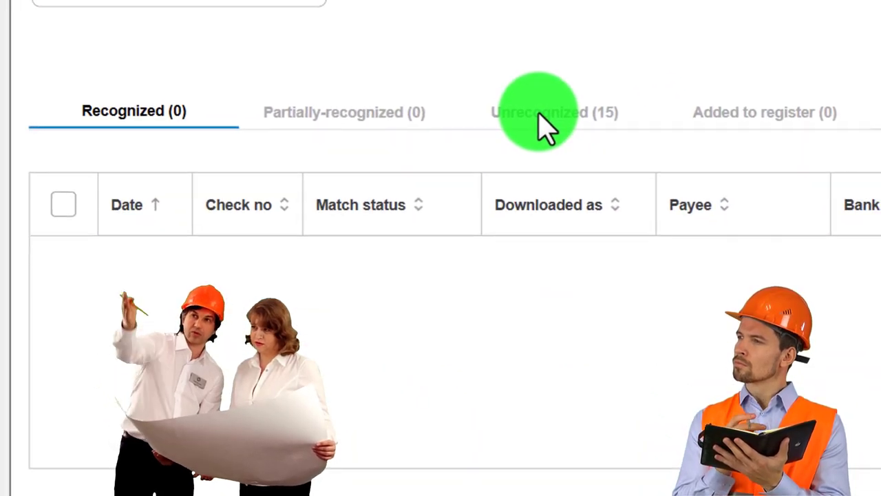
click(544, 113)
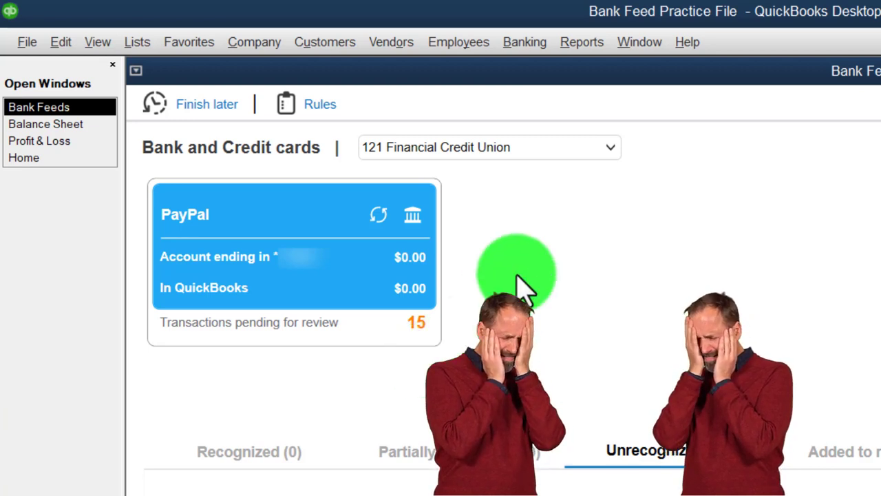
click(612, 153)
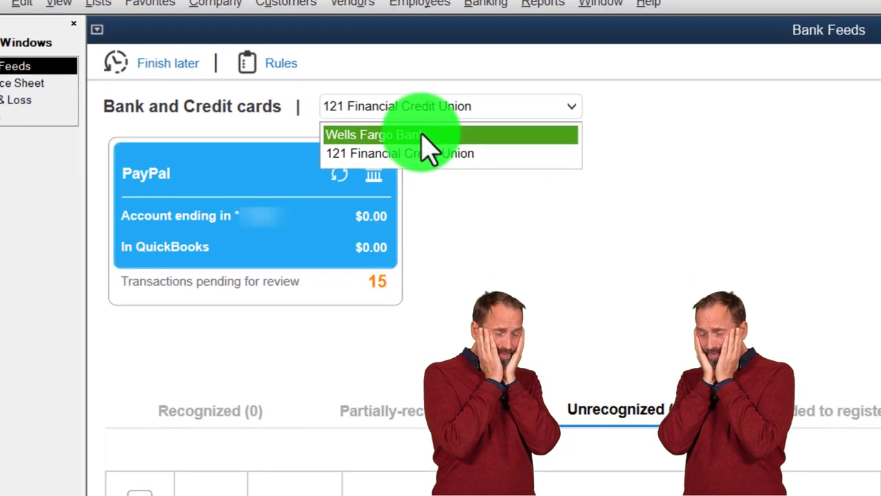
click(421, 135)
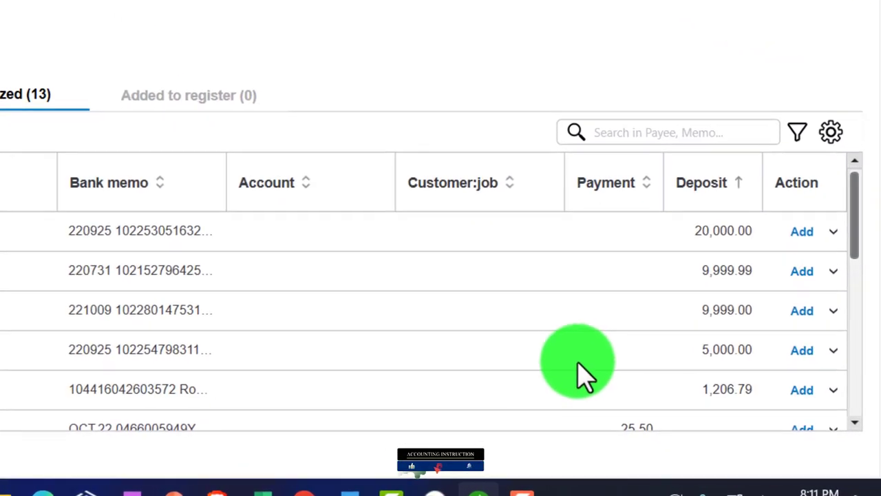
Switch the bank feed to 121 Financial Credit Union and deselect all of its unrecognized transactions
click(413, 75)
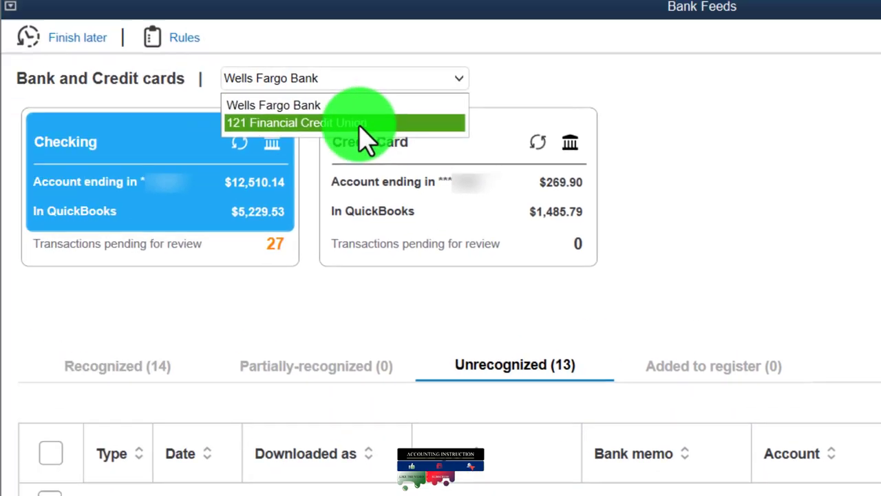
click(351, 122)
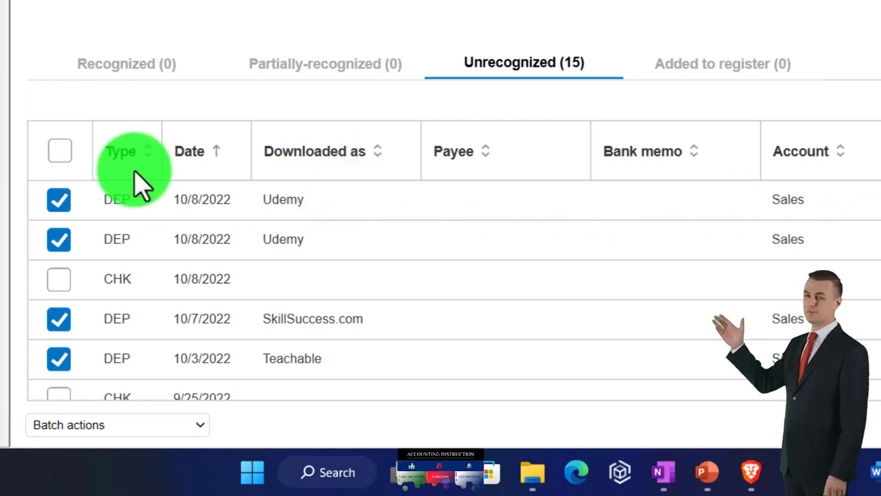
click(62, 153)
Sort the unrecognized transactions by downloaded name and by deposit amount, and review the deposit entries
click(309, 159)
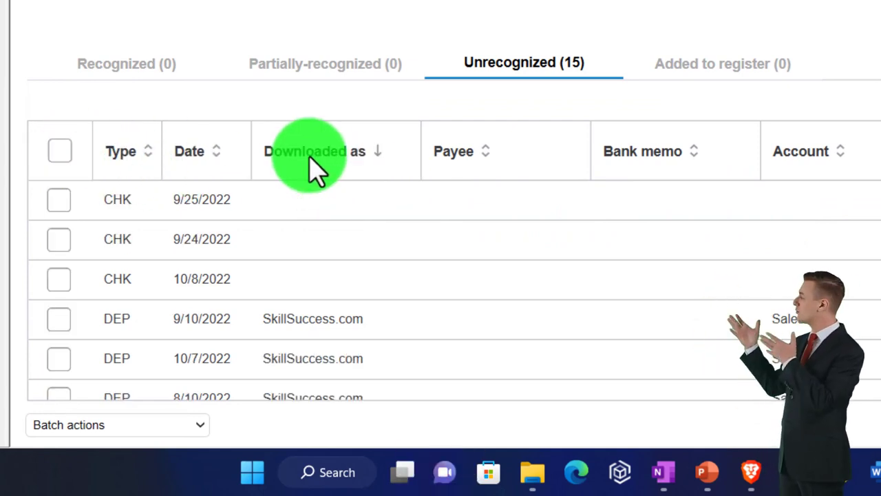
click(868, 154)
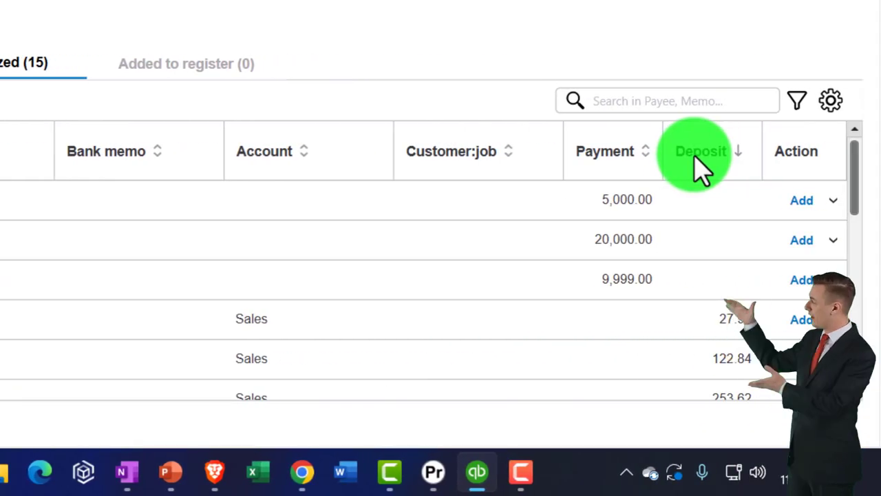
click(136, 342)
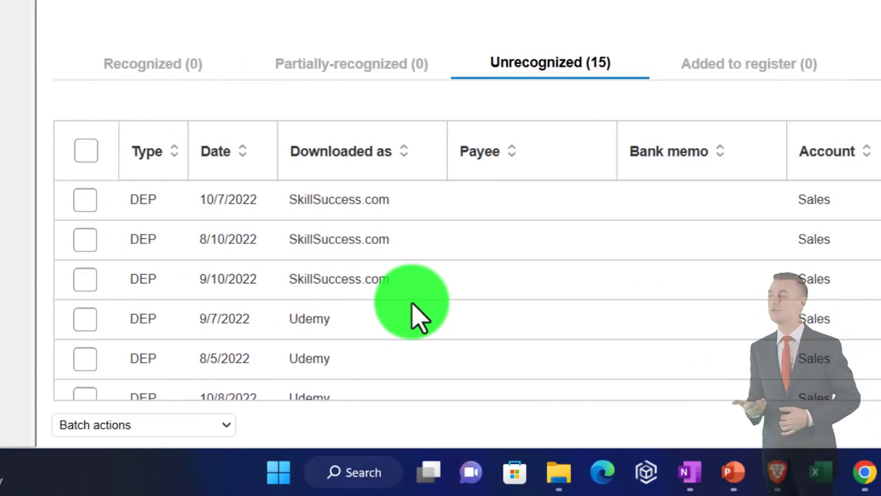
scroll(416, 317, up, 2)
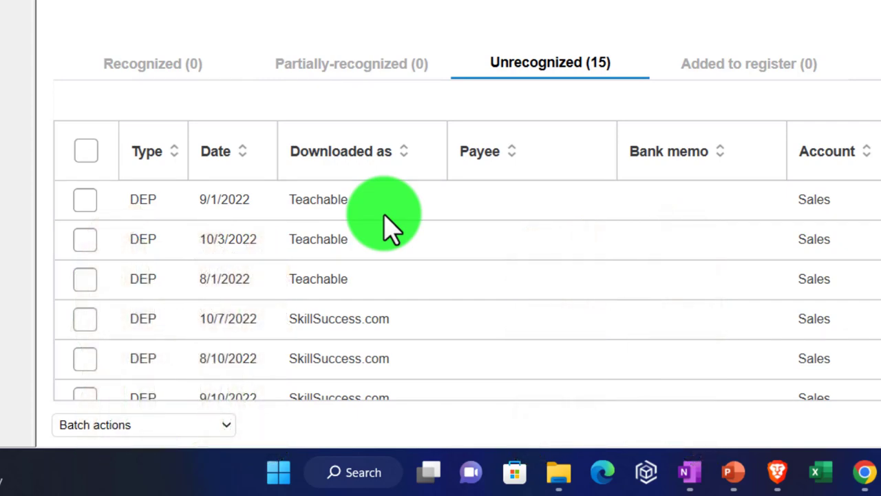
Return to the Home page
click(0, 0)
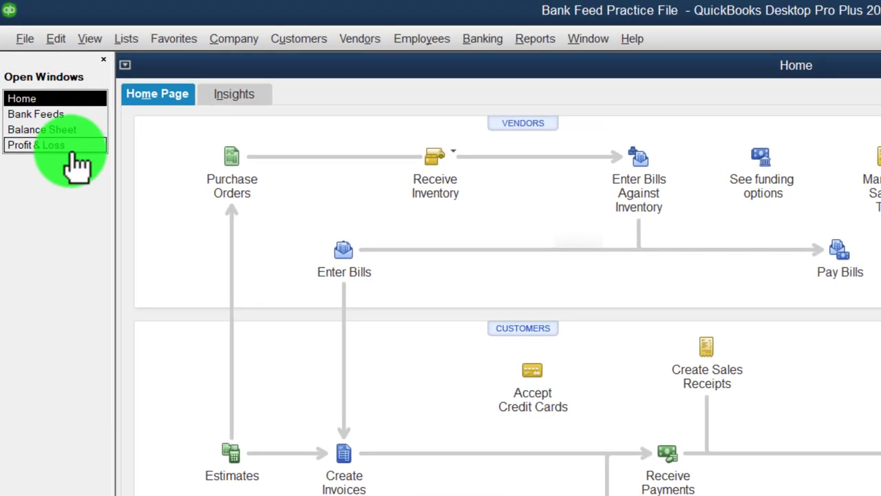
Switch to the Profit & Loss report and look through the available sales reports
click(74, 148)
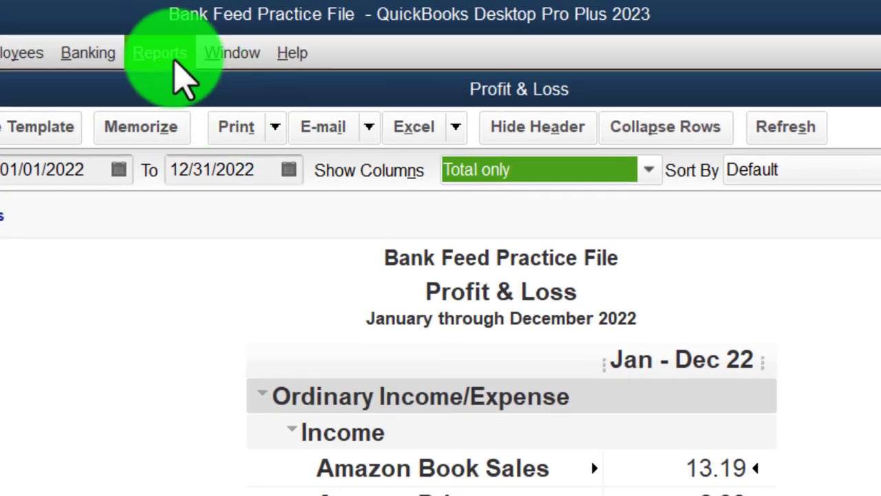
click(159, 53)
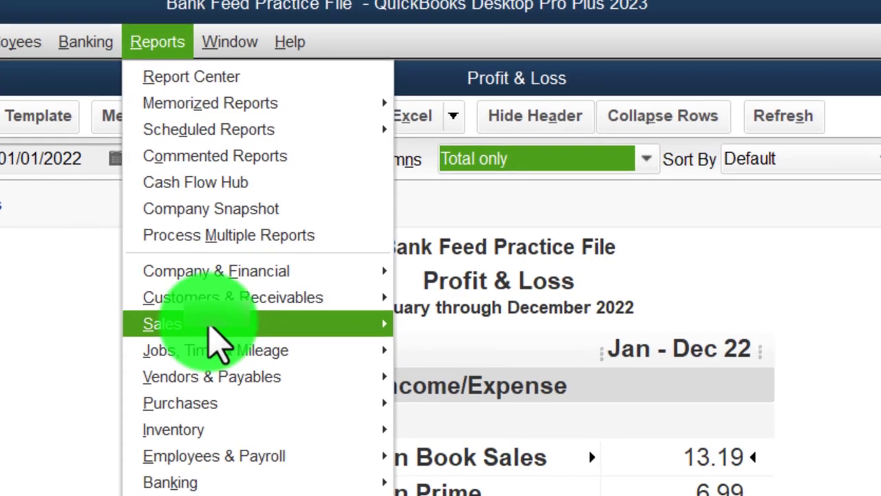
mouse_move(267, 338)
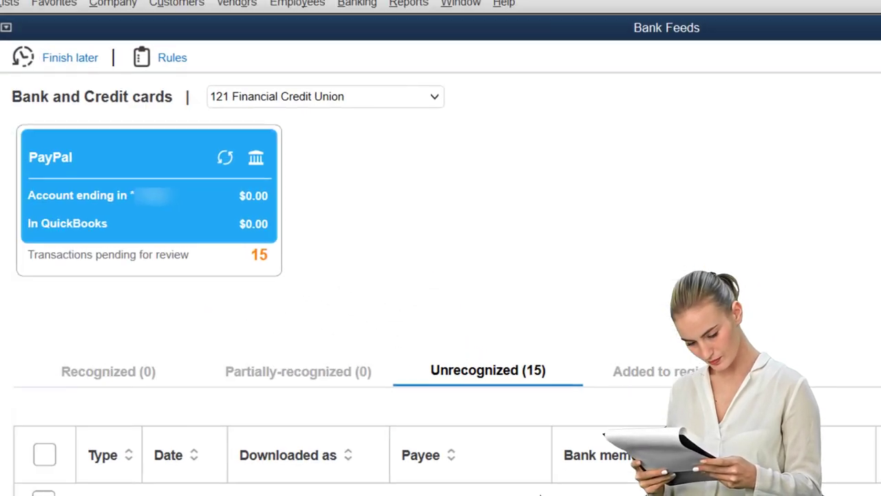
Set the payee of the 9/1/2022 Teachable deposit in the bank feeds to Teachable, quick-adding the name as a customer
click(599, 462)
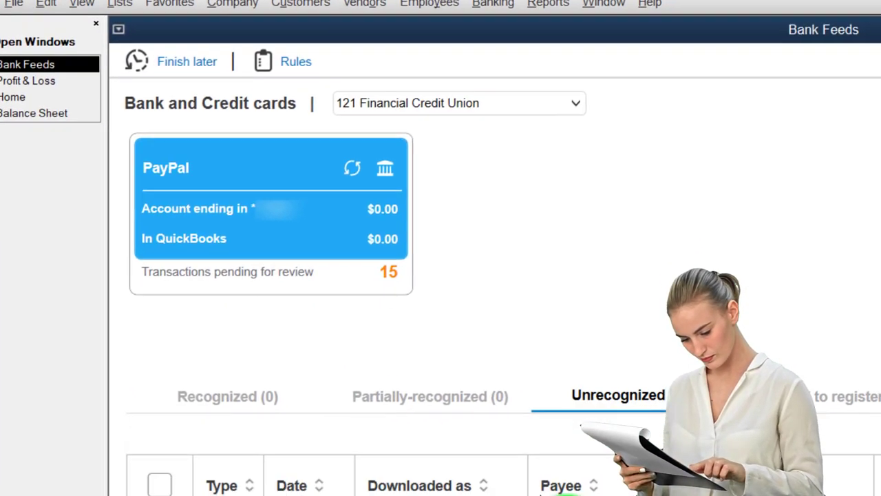
click(583, 495)
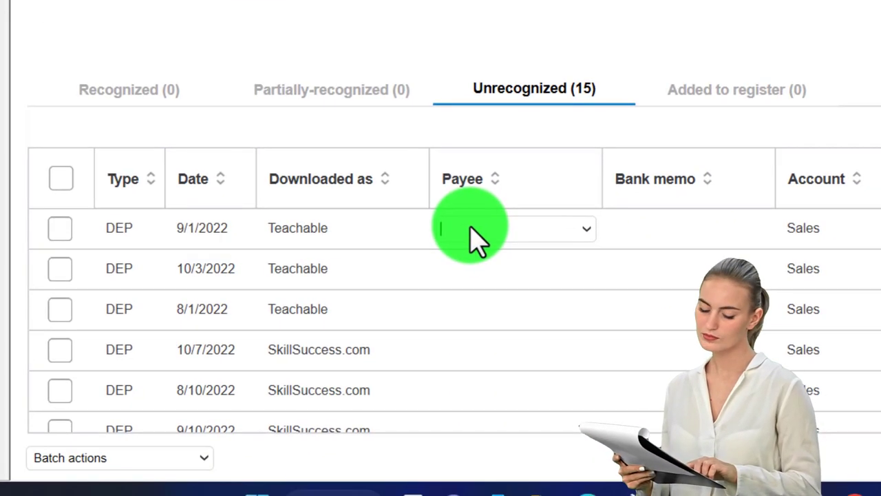
text(Teachable)
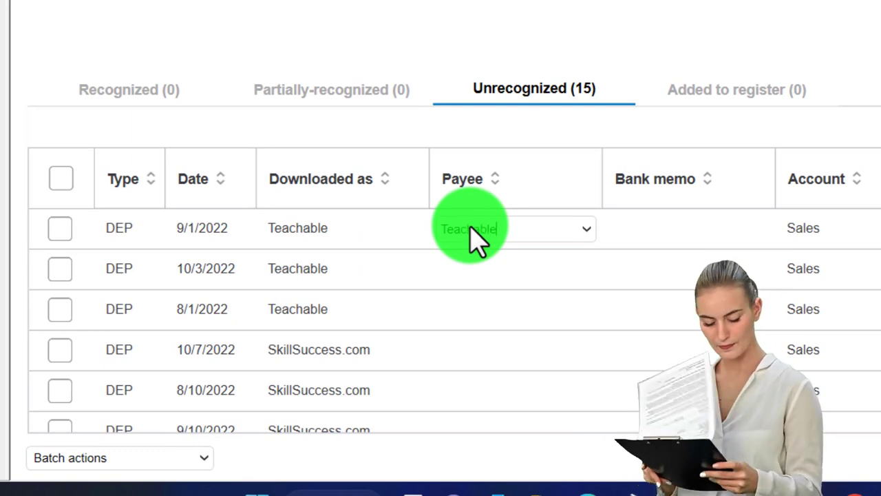
key(Tab)
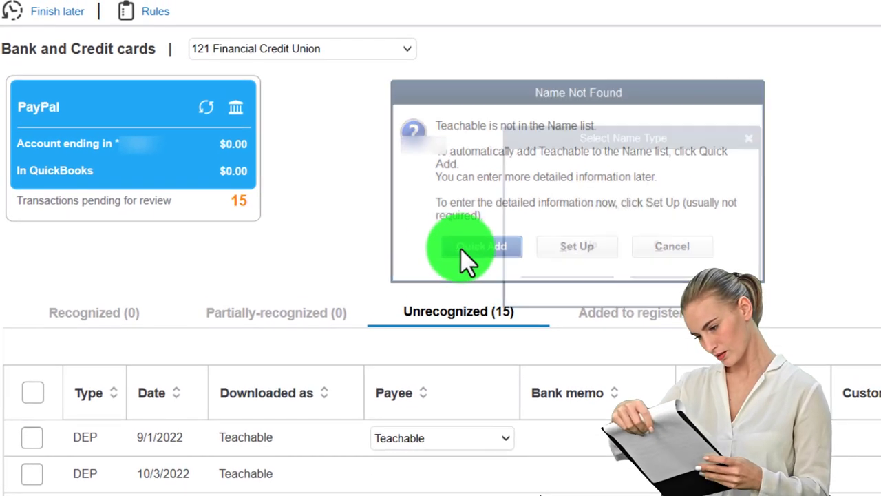
click(496, 176)
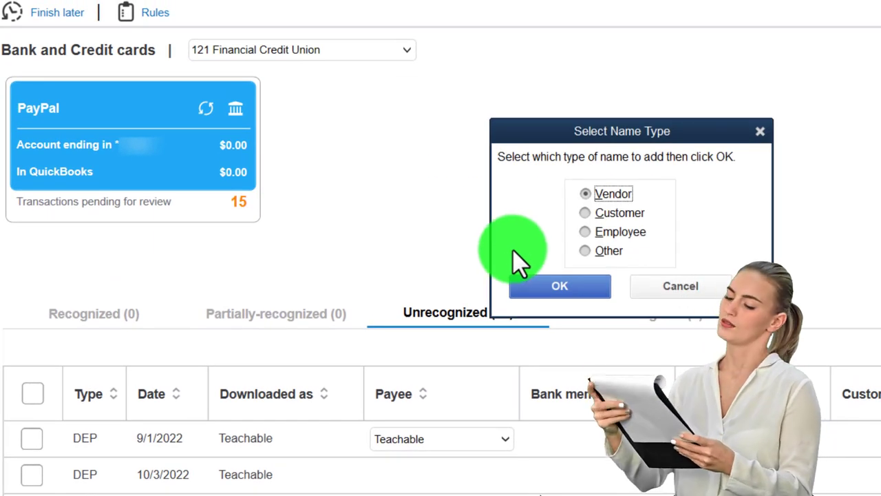
click(583, 213)
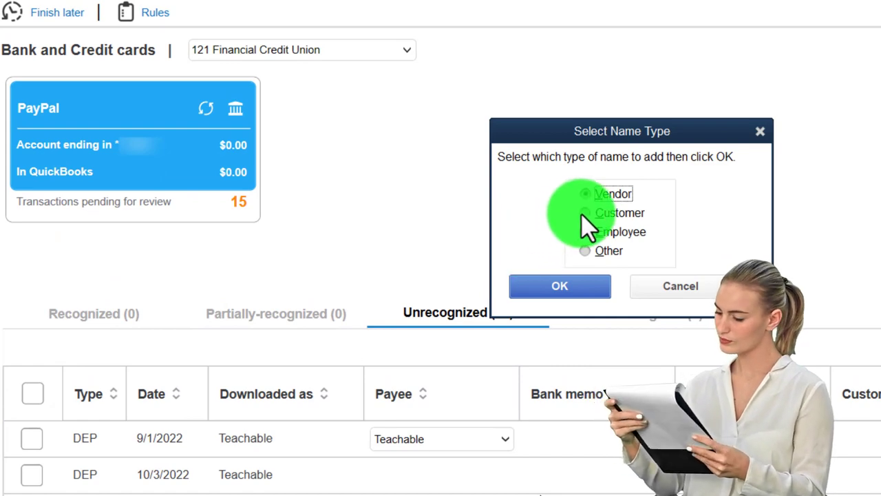
click(568, 284)
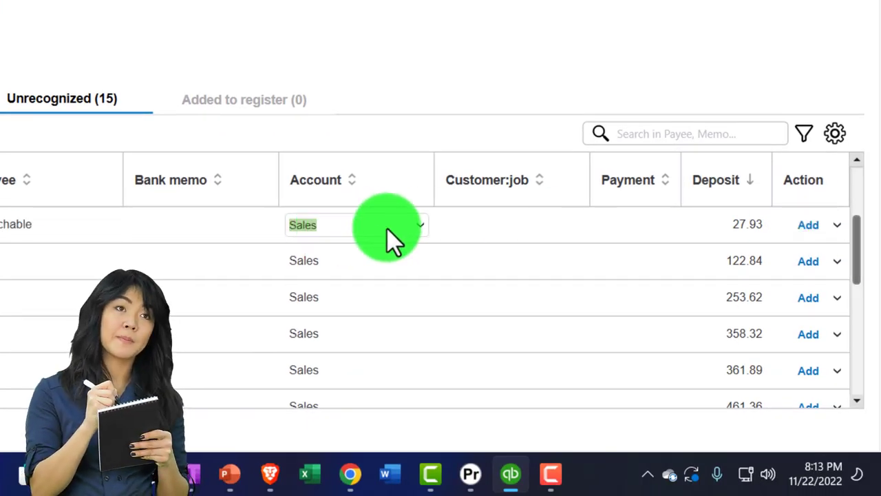
Assign the 9/1/2022 Teachable deposit to a new account named Teachable Income, set up with the Income account type
text(Tea)
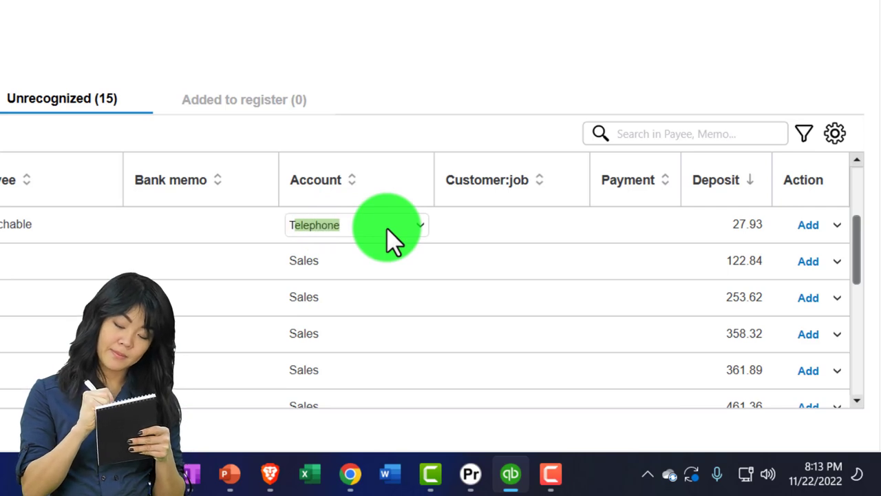
text(chab)
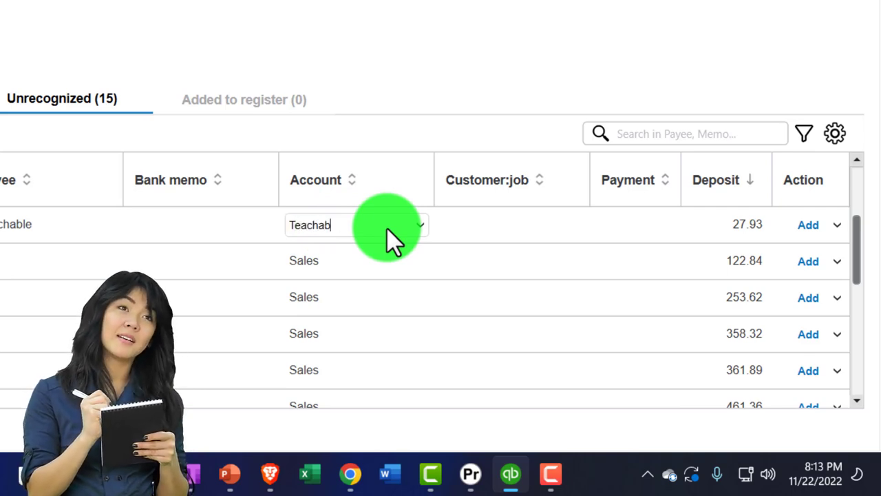
text(le Income)
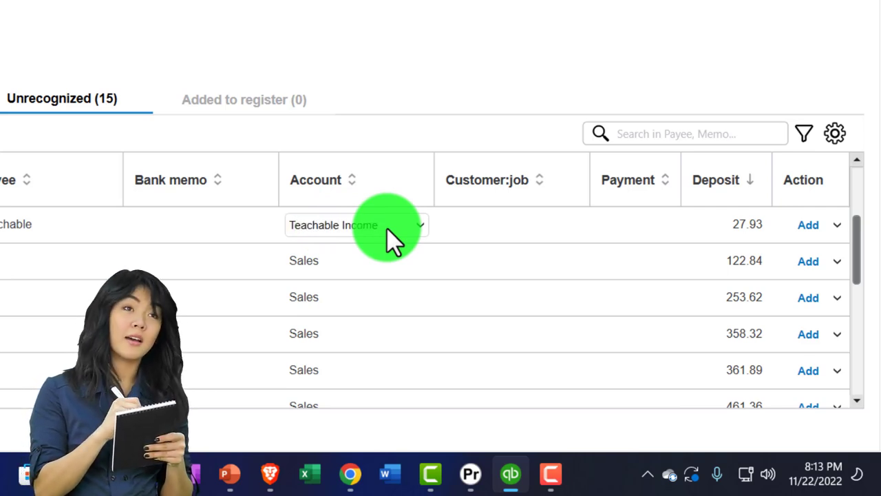
key(Return)
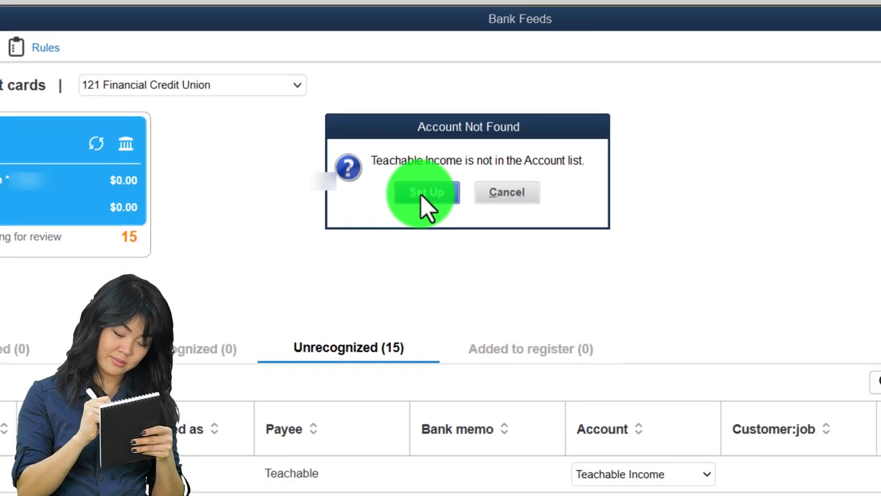
click(558, 235)
click(409, 58)
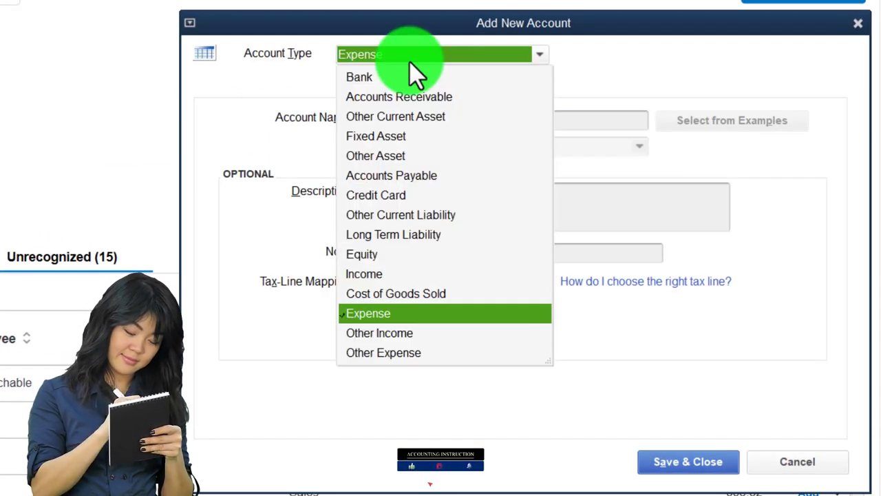
click(357, 273)
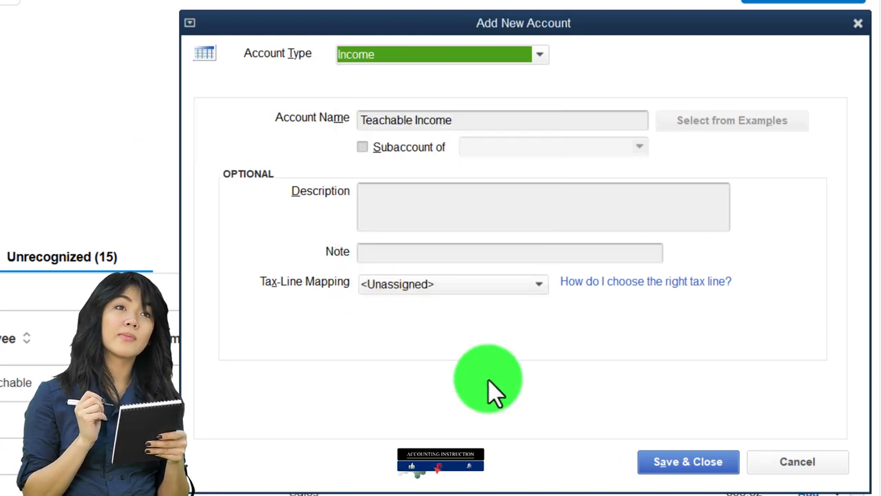
click(659, 468)
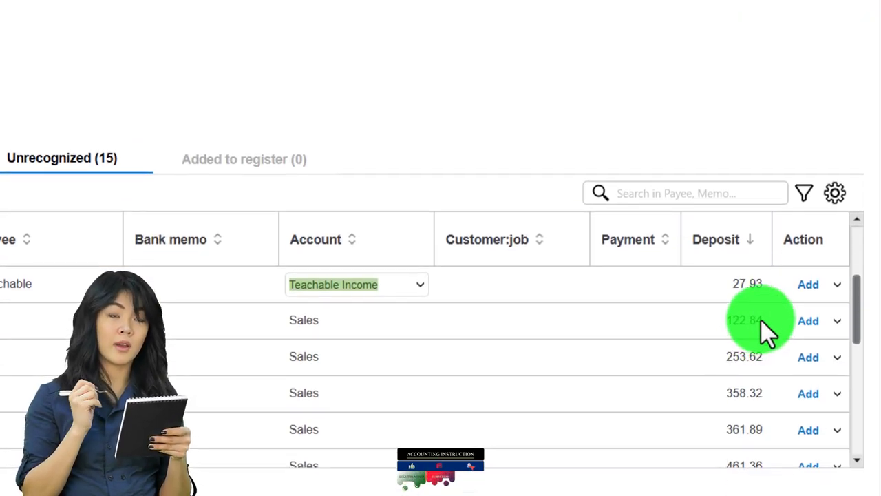
Create and save a rule from the 9/1/2022 Teachable deposit's details, and add the deposit to the register
click(836, 227)
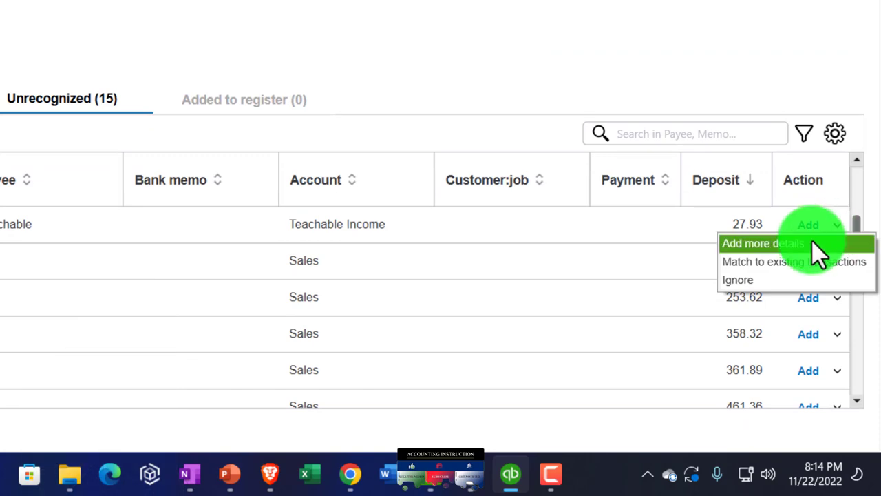
click(816, 243)
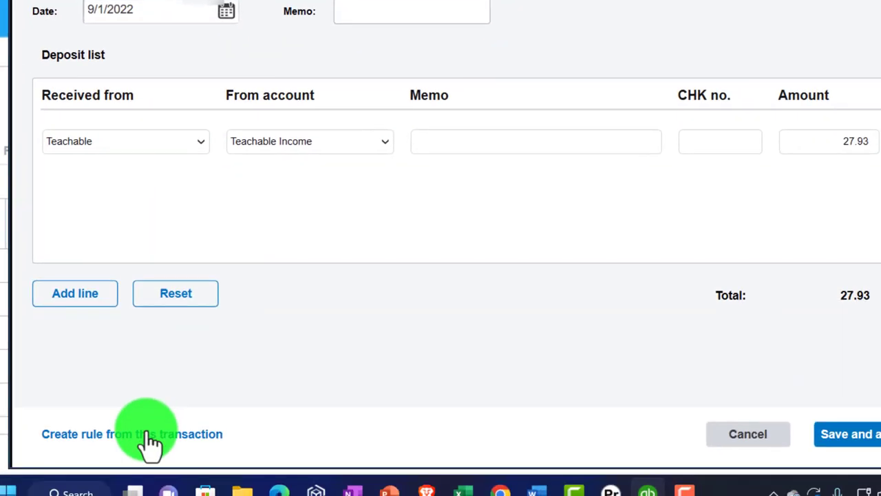
click(145, 432)
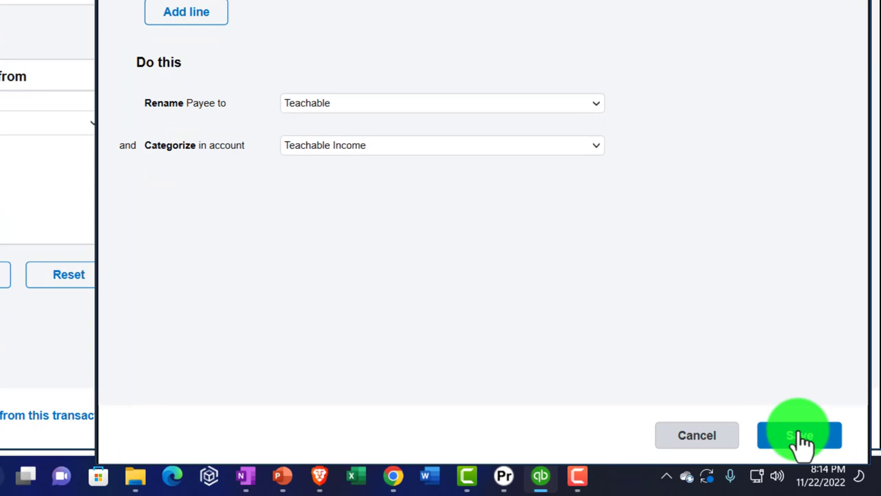
click(802, 441)
click(798, 431)
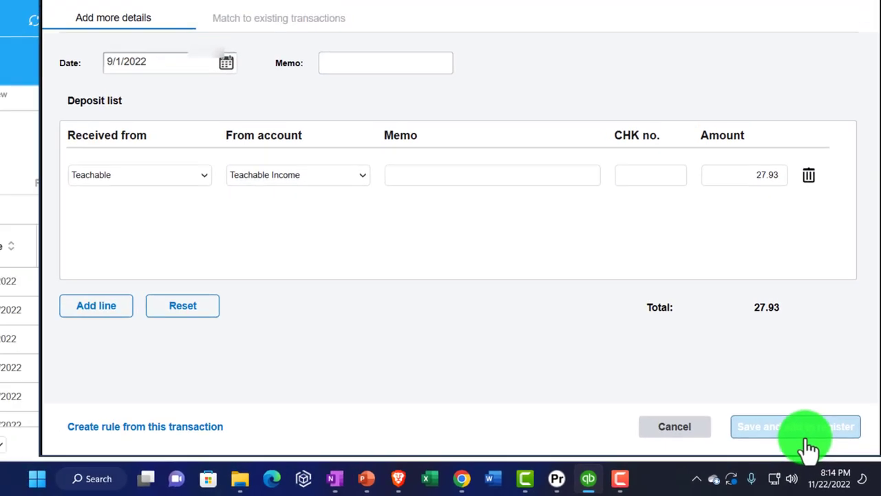
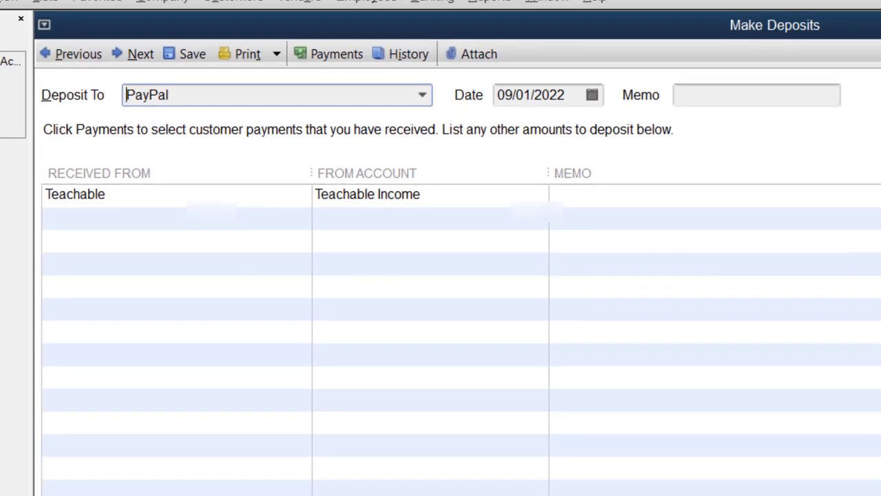
Close the PayPal deposit and its Transactions by Account report, and return to the Profit & Loss report
click(872, 39)
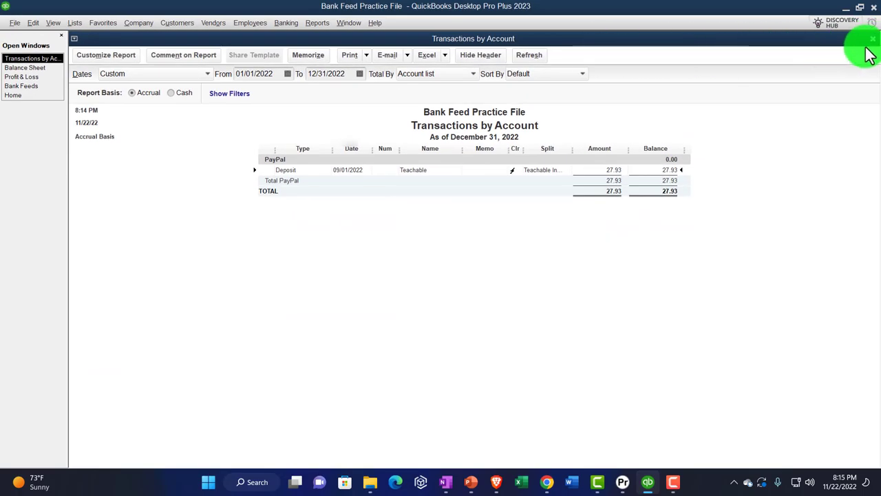
click(871, 40)
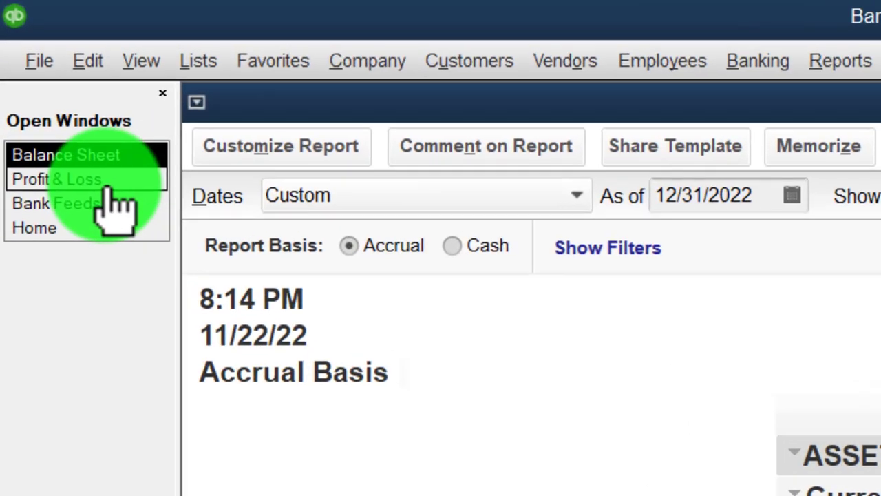
click(111, 184)
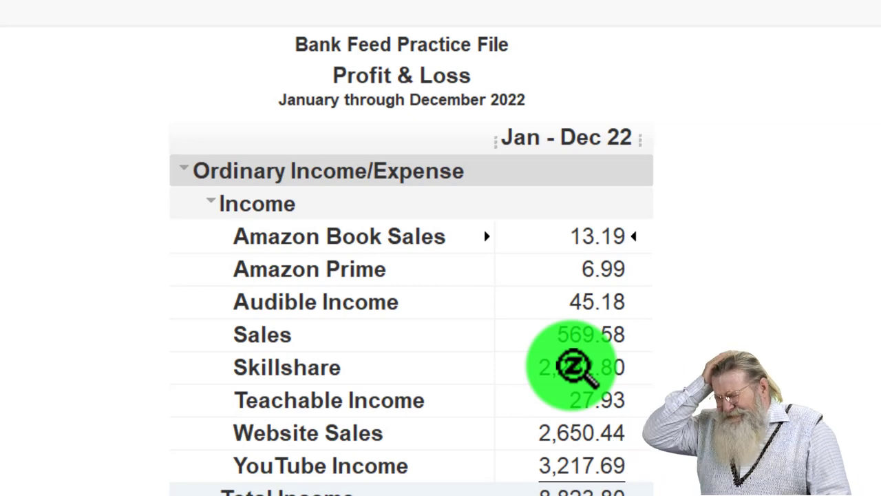
View the transaction details behind the Skillshare and Teachable Income amounts in the Profit & Loss report, closing each detail report
double_click(574, 367)
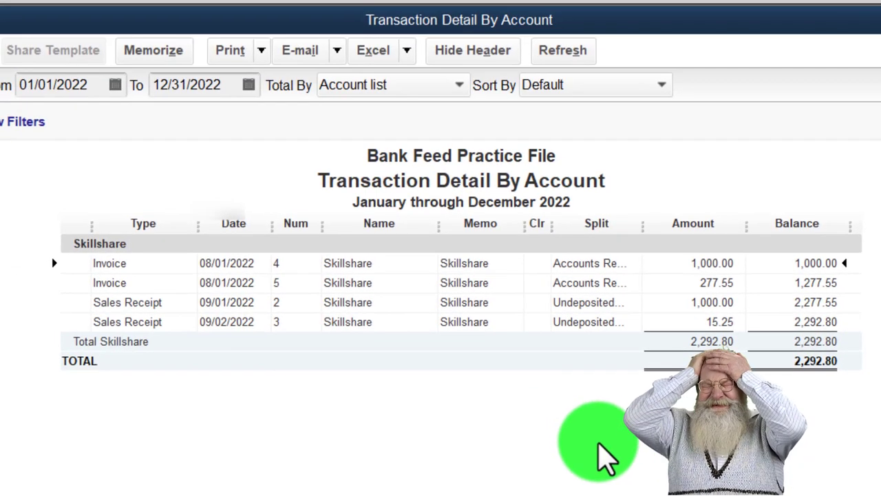
key(Escape)
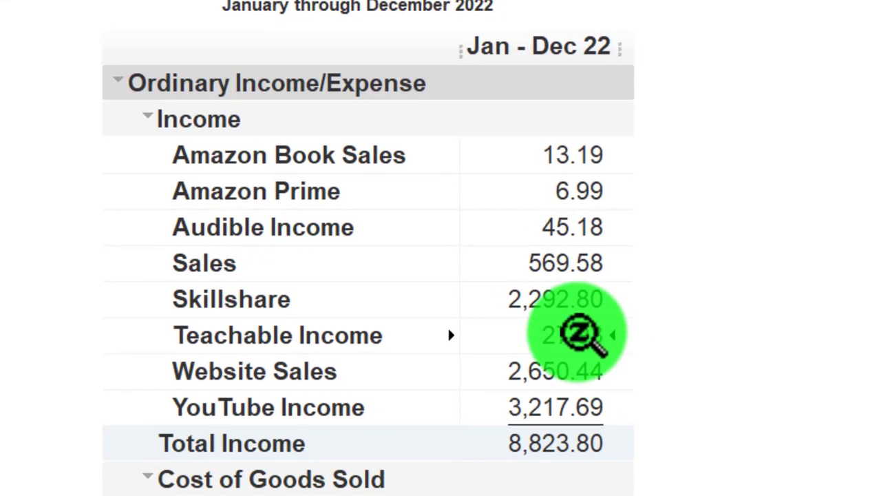
double_click(580, 334)
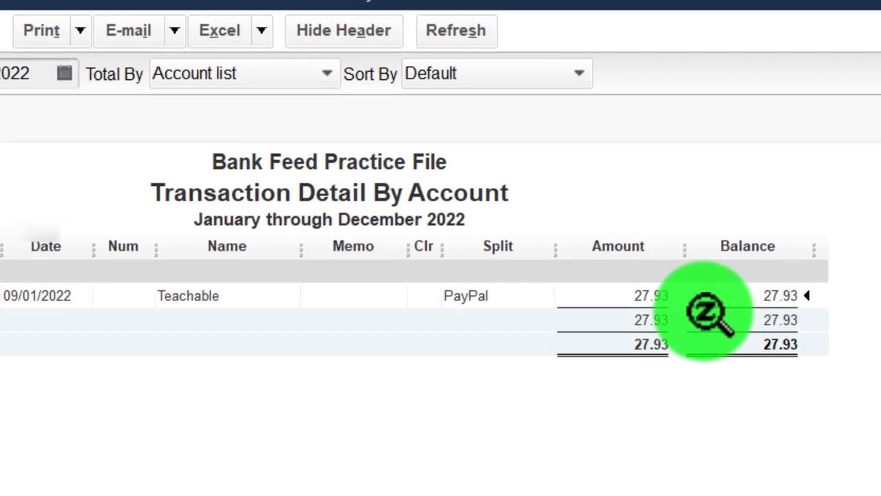
click(872, 41)
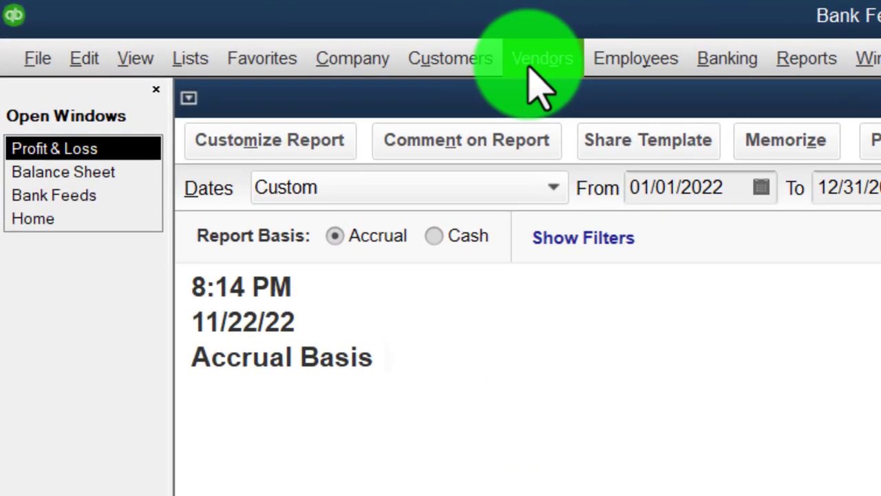
View Teachable's transactions in the Customer Center and open the Sales by Customer Detail report
click(180, 25)
click(464, 96)
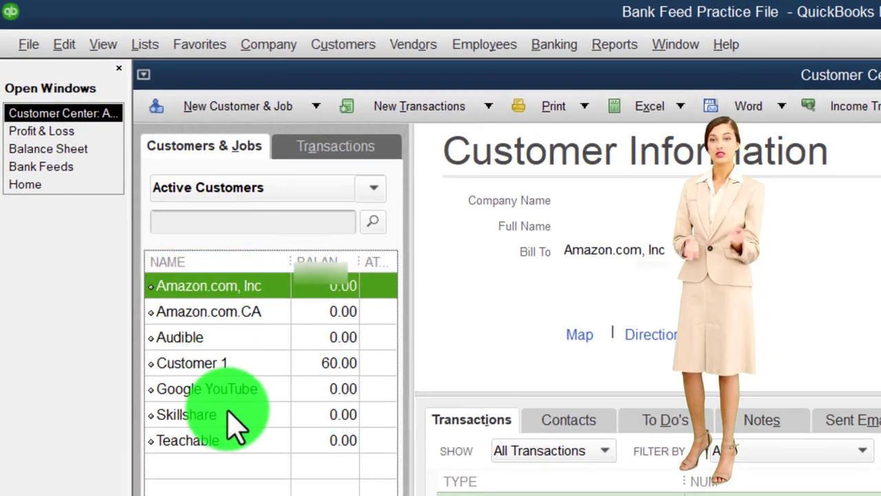
click(234, 440)
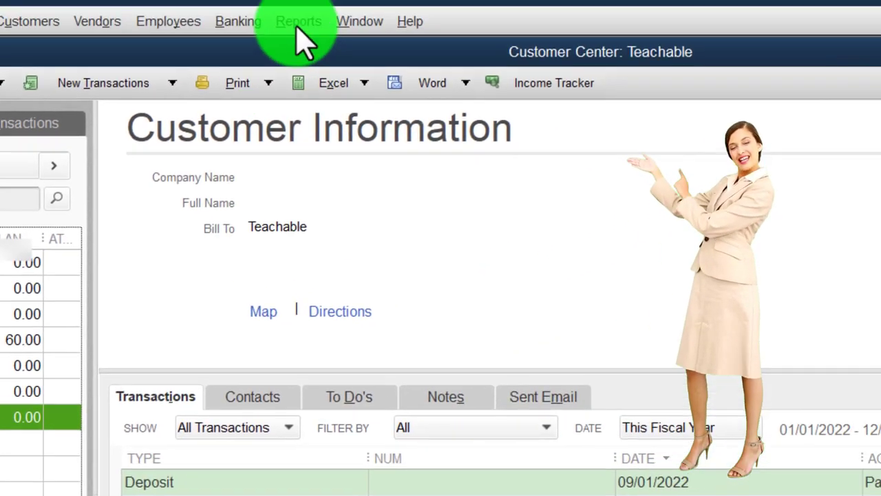
click(297, 22)
mouse_move(325, 285)
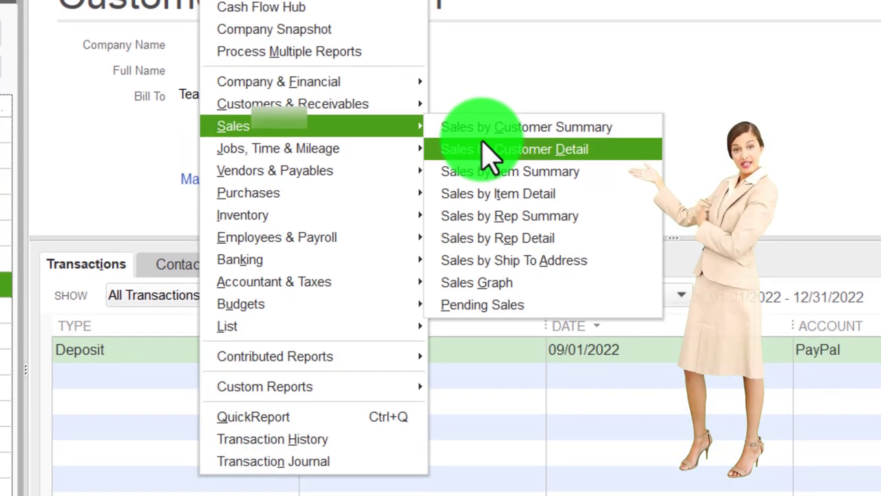
click(485, 152)
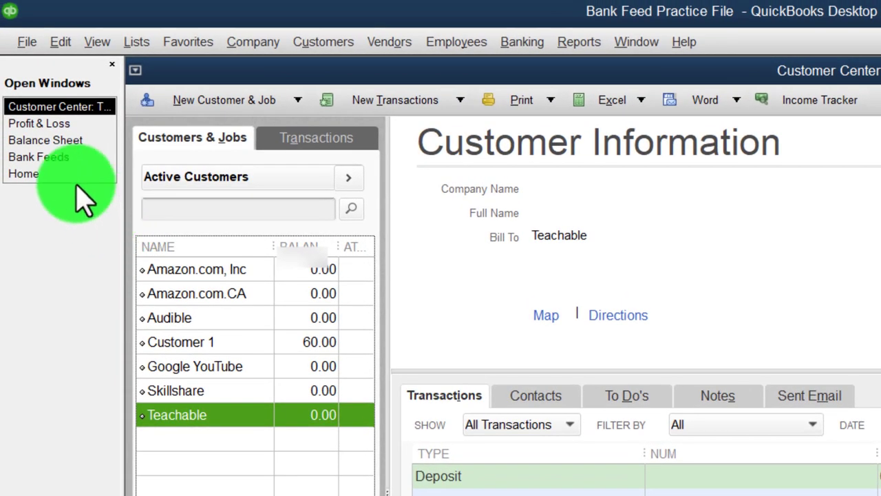
Return to the bank feeds and set the 9/10/2022 SkillSuccess.com deposit's payee to Skillsuccess, quick-adding it as a new name
click(60, 158)
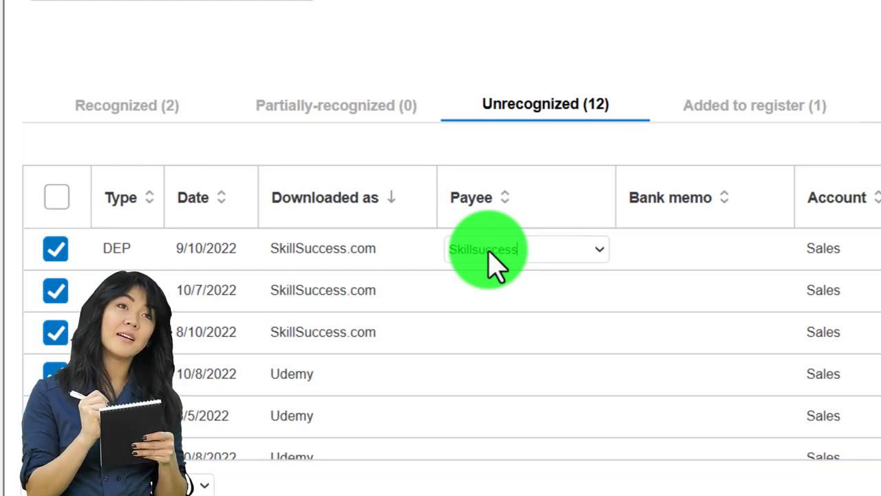
key(Tab)
click(516, 228)
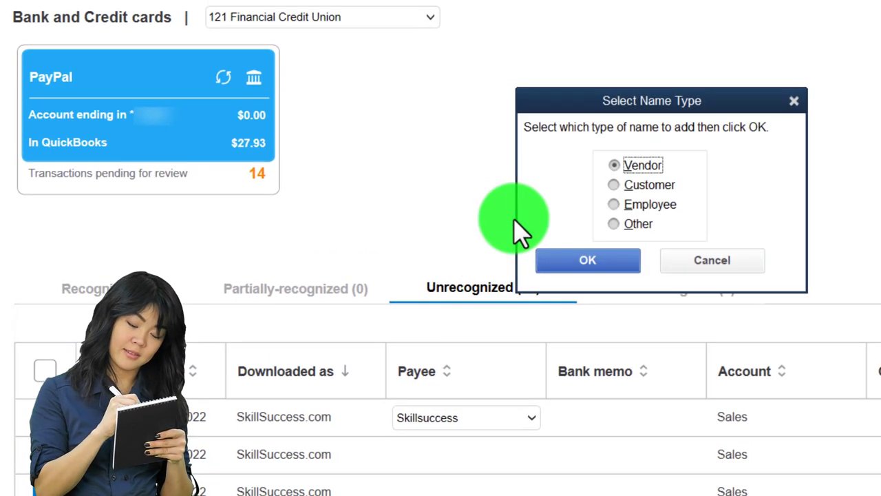
click(609, 263)
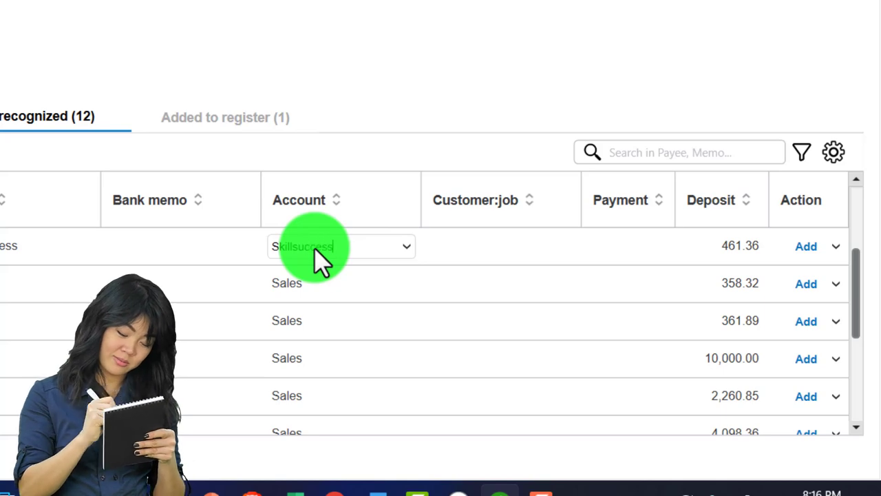
Categorize the 9/10/2022 SkillSuccess.com deposit in a new account named Skillsuccess Income, with the account type Income
key(Tab)
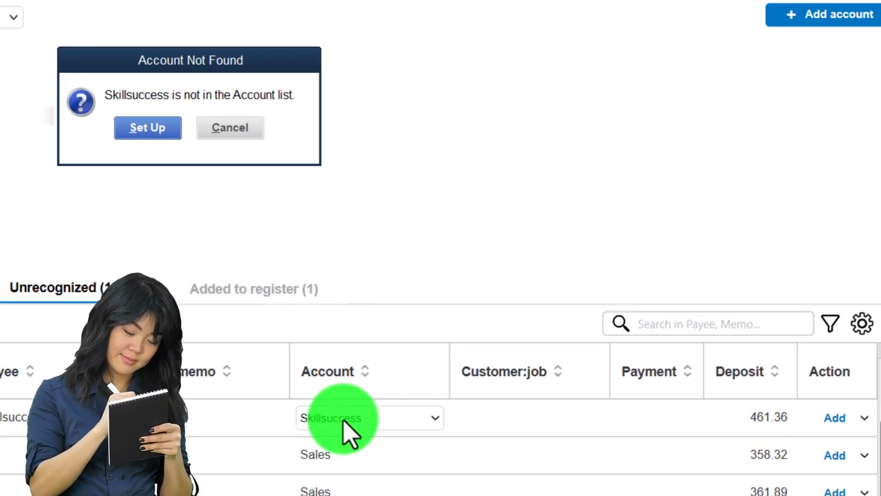
click(246, 135)
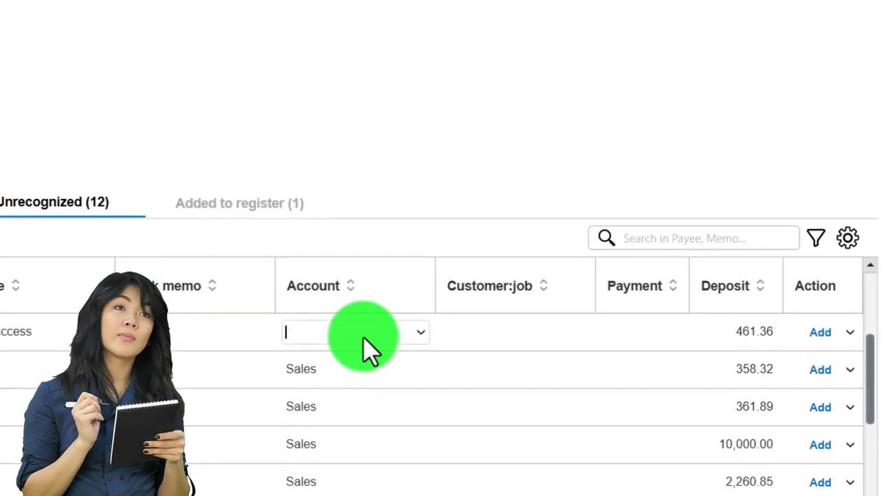
text(Sc)
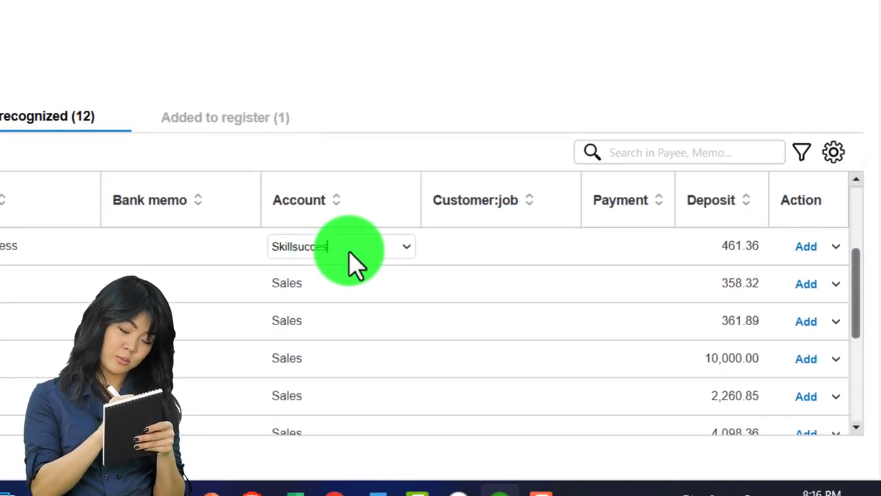
text(e)
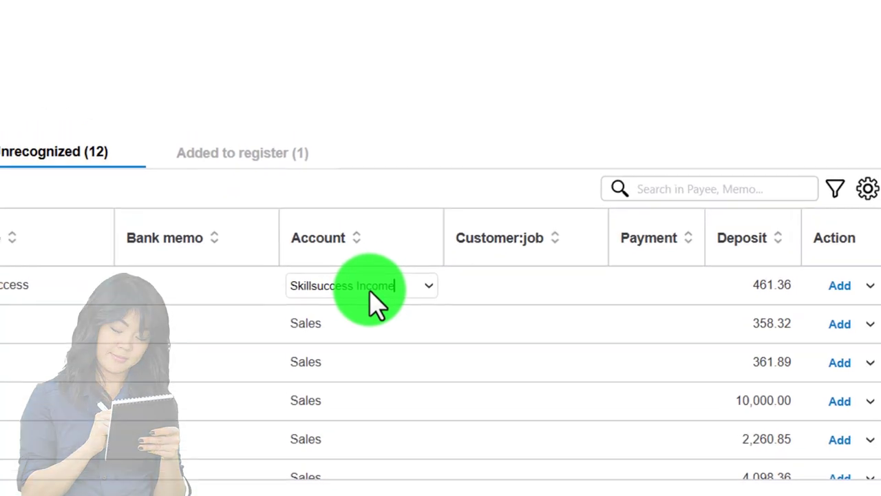
key(Tab)
click(201, 131)
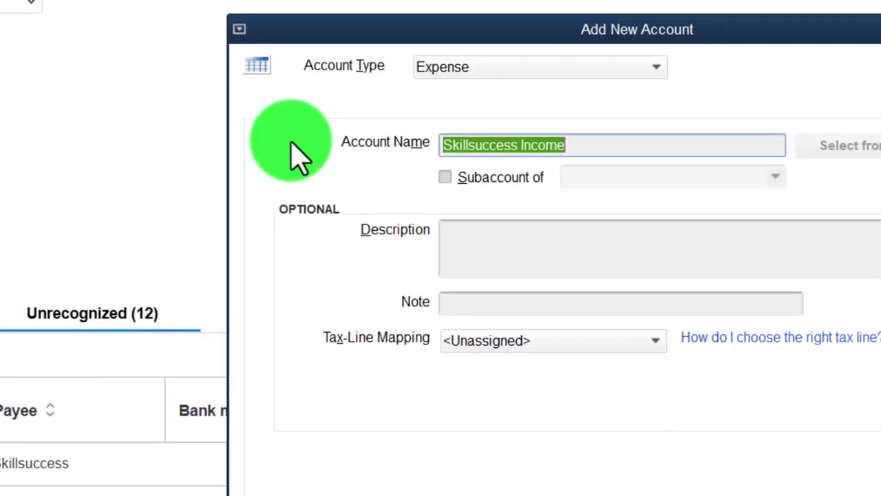
click(482, 76)
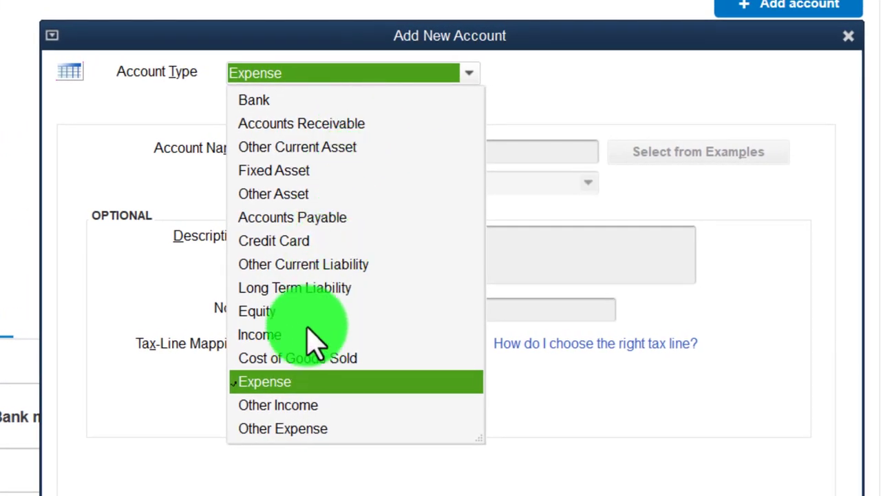
click(277, 333)
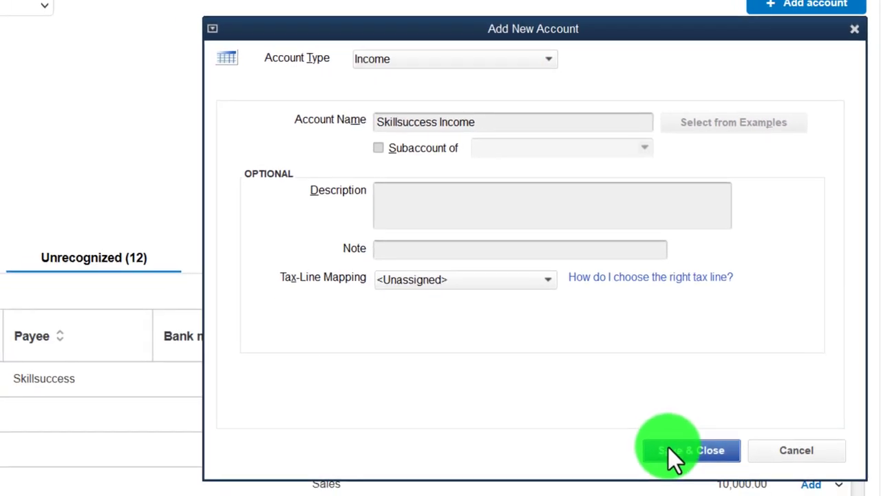
click(669, 447)
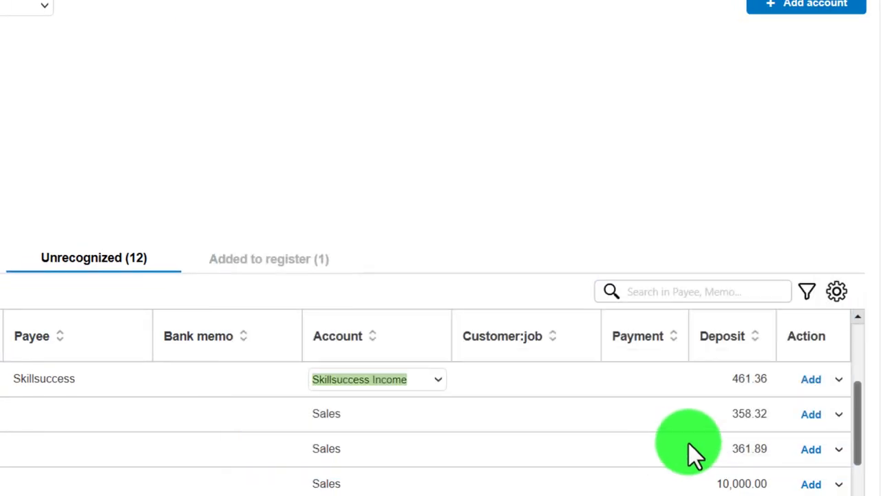
Start a rule from the 9/10/2022 SkillSuccess.com deposit's details and name it Skillsuccess
click(839, 378)
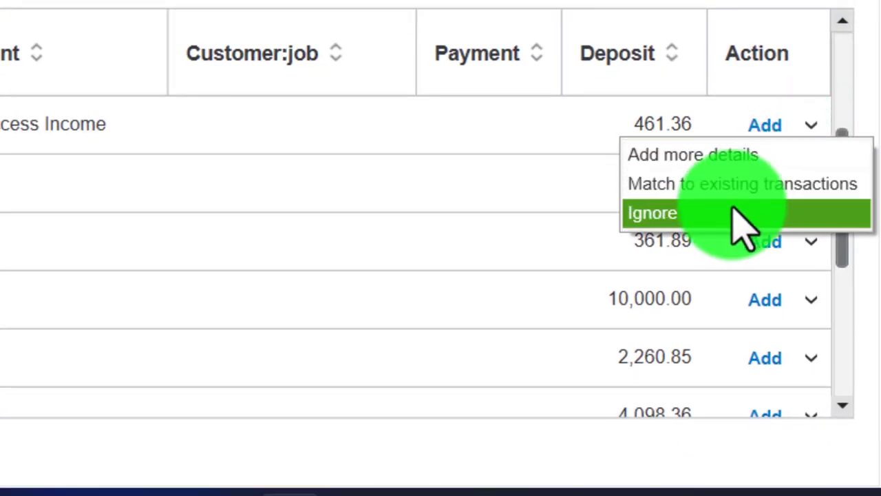
click(709, 157)
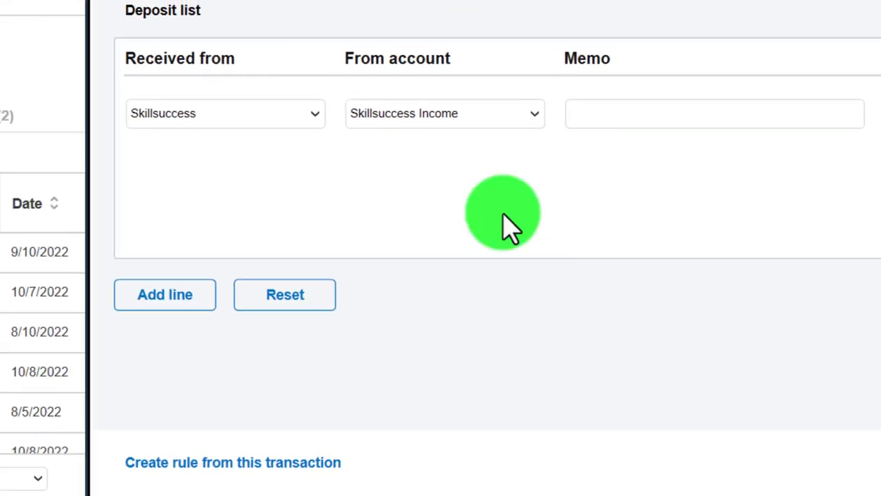
click(309, 465)
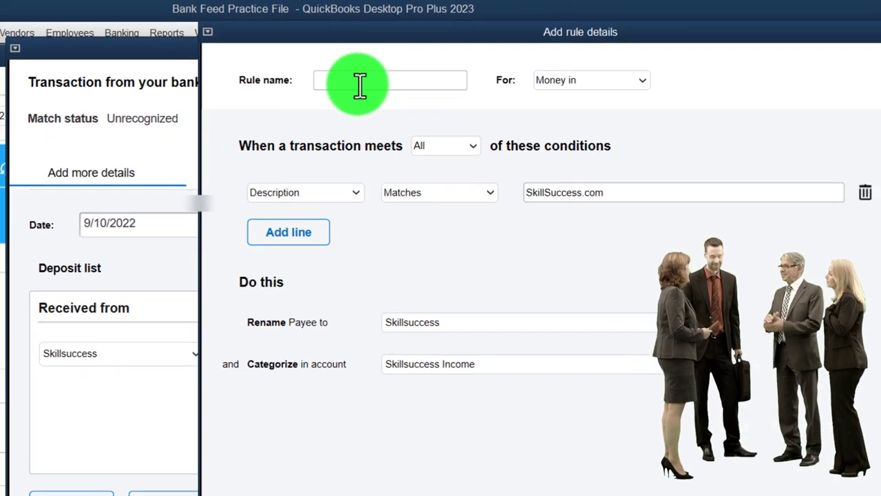
click(360, 83)
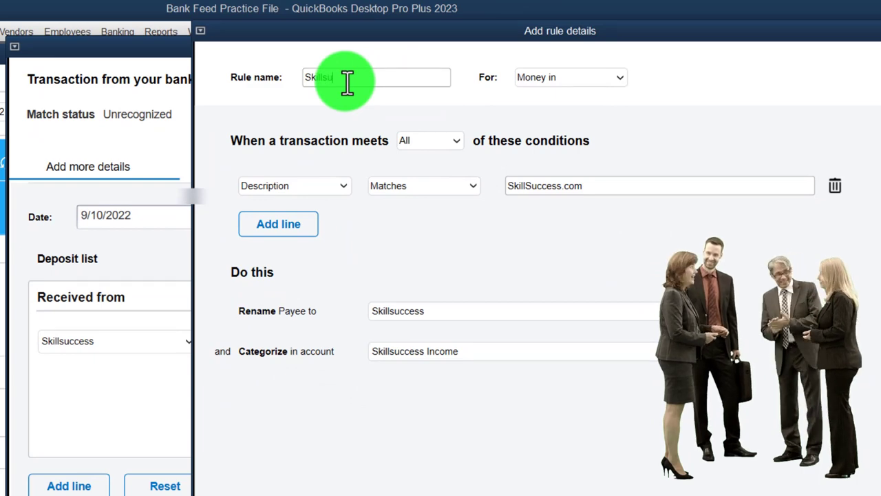
text(Skillsuccess)
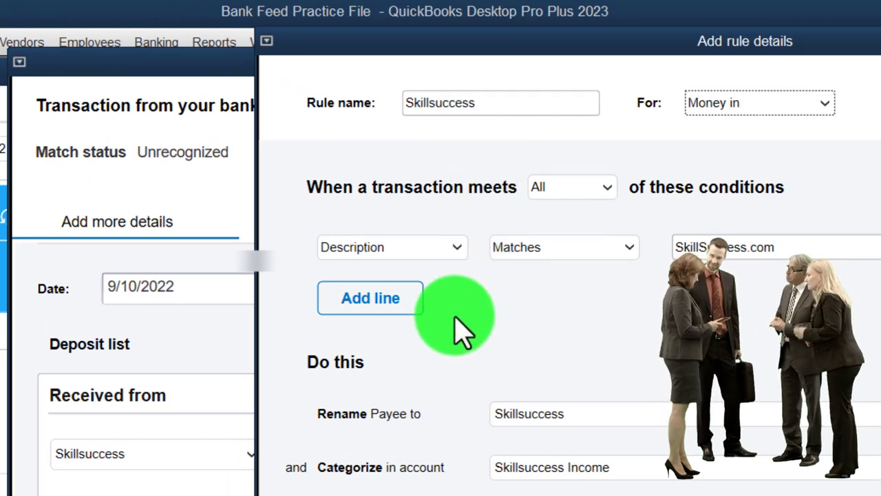
Save the rule with the condition that the description contains SkillSuccess, without ".com", and add the deposit to the register
click(451, 250)
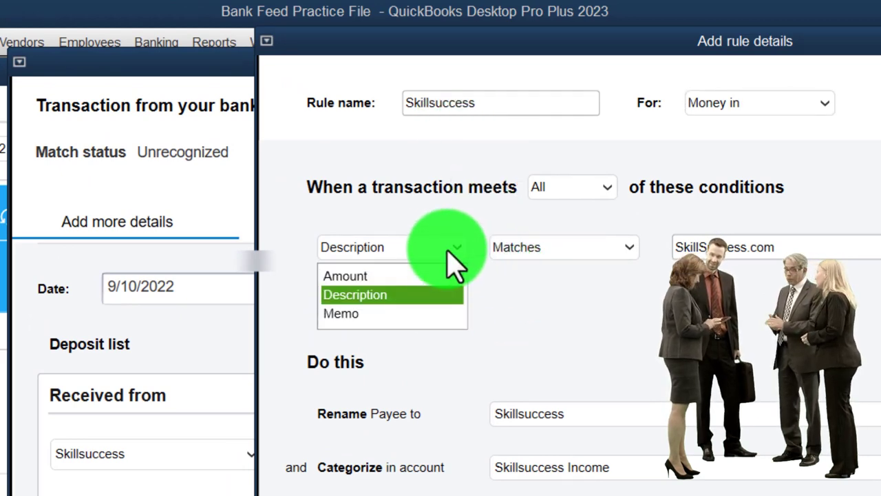
click(448, 249)
click(578, 247)
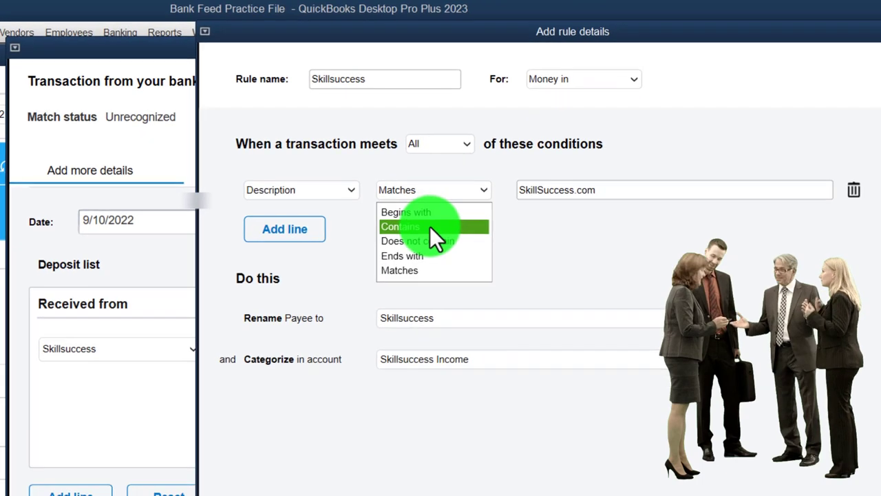
click(563, 294)
key(BackSpace)
key(BackSpace)
key(BackSpace)
key(BackSpace)
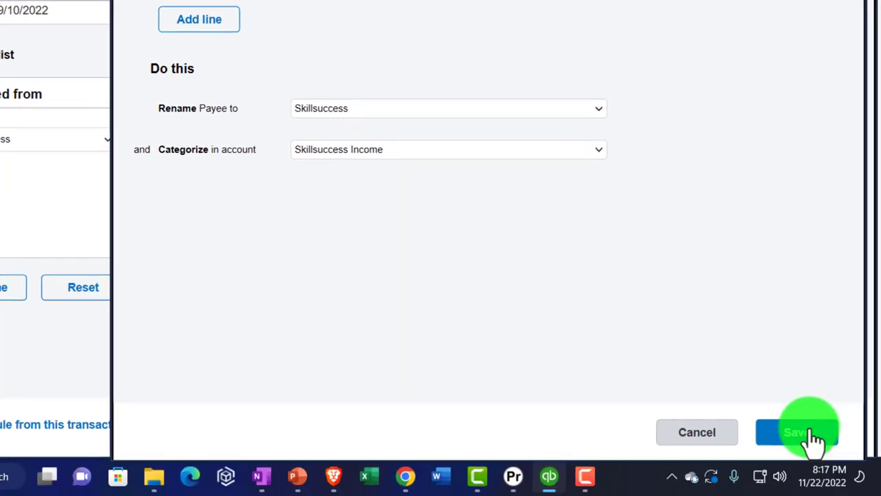
click(811, 433)
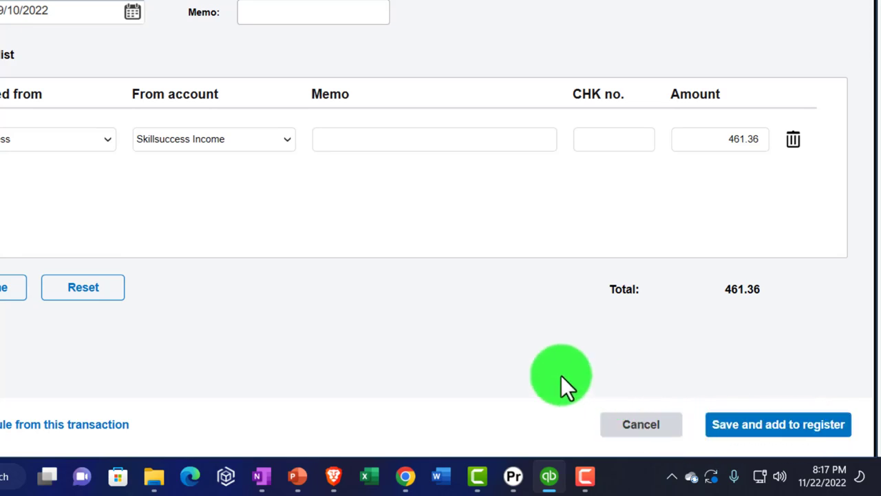
click(749, 426)
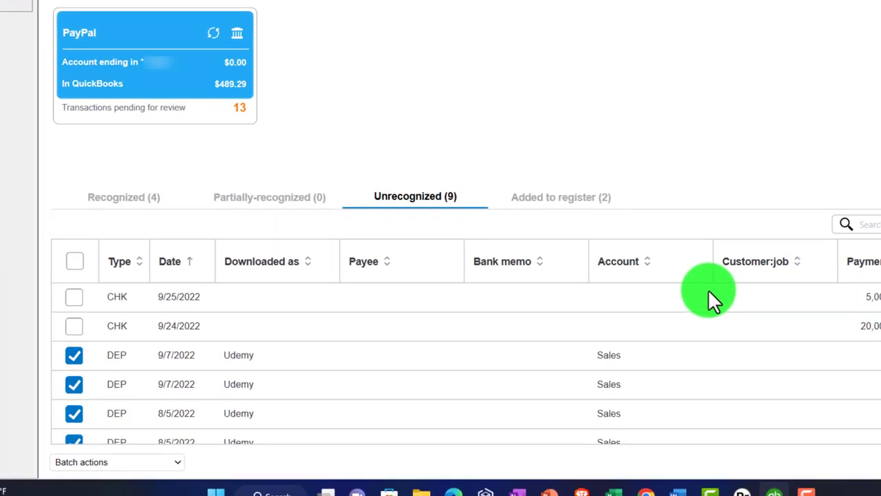
Sort the unrecognized transactions by downloaded name and set the first 10/8/2022 Udemy deposit's payee to Udemy, added as a customer
click(276, 240)
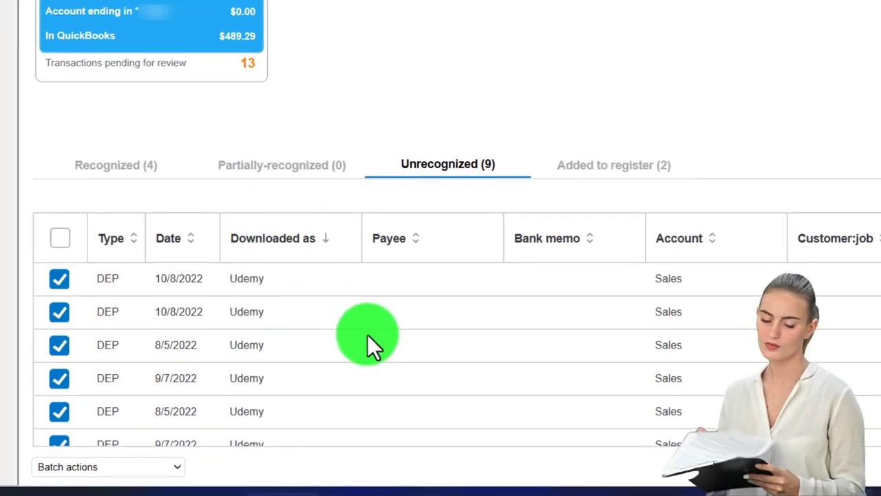
click(424, 278)
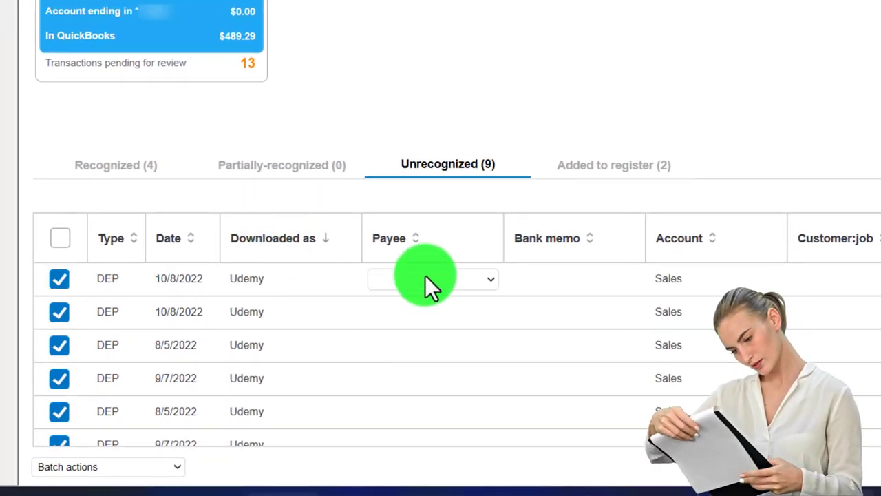
text(Udemy)
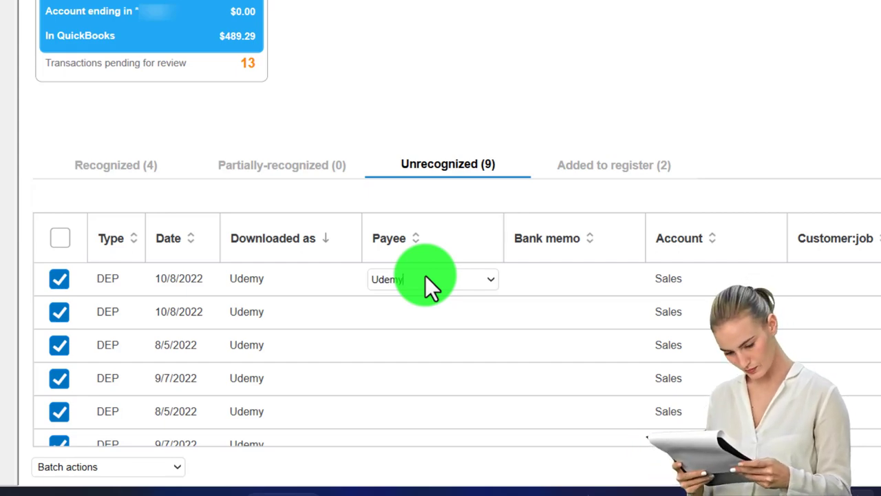
key(Tab)
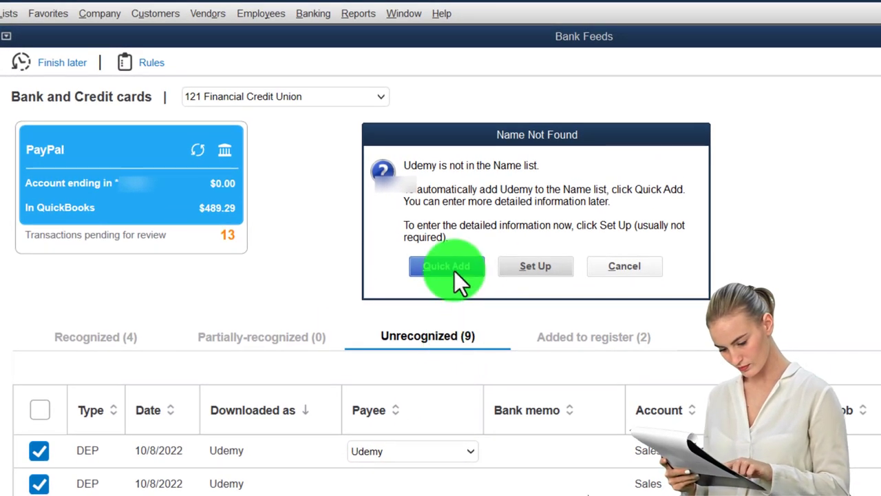
click(454, 271)
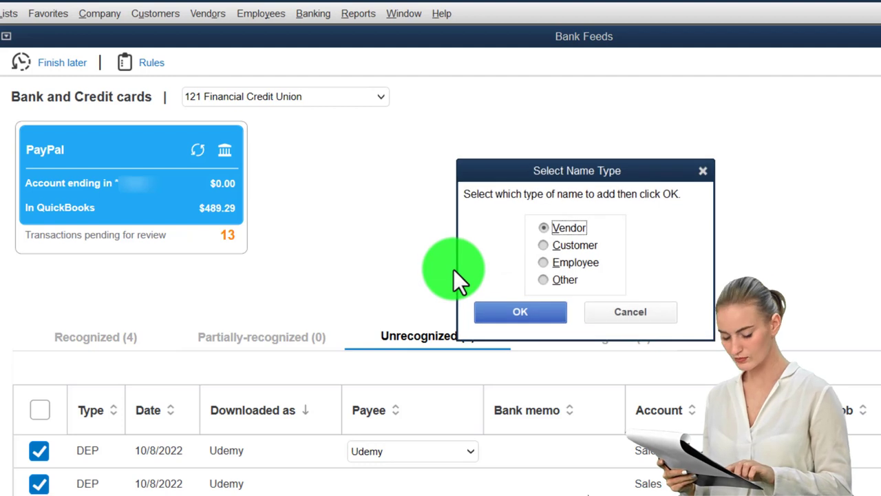
click(541, 245)
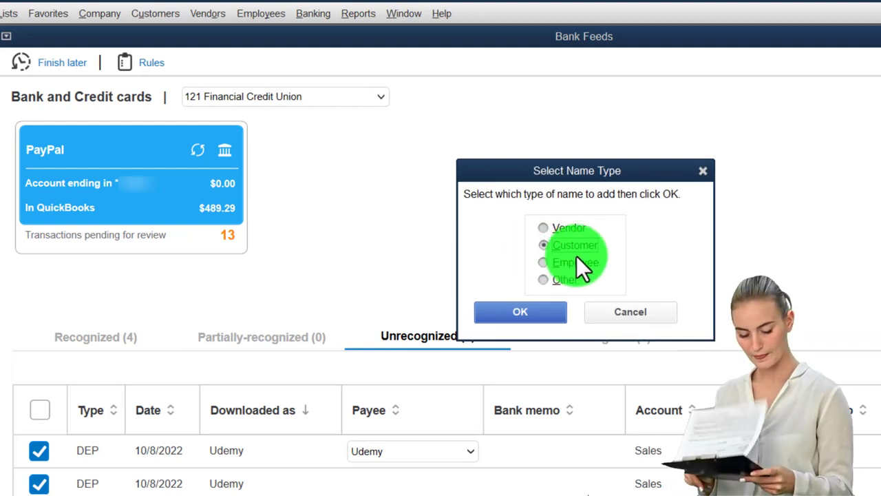
click(533, 313)
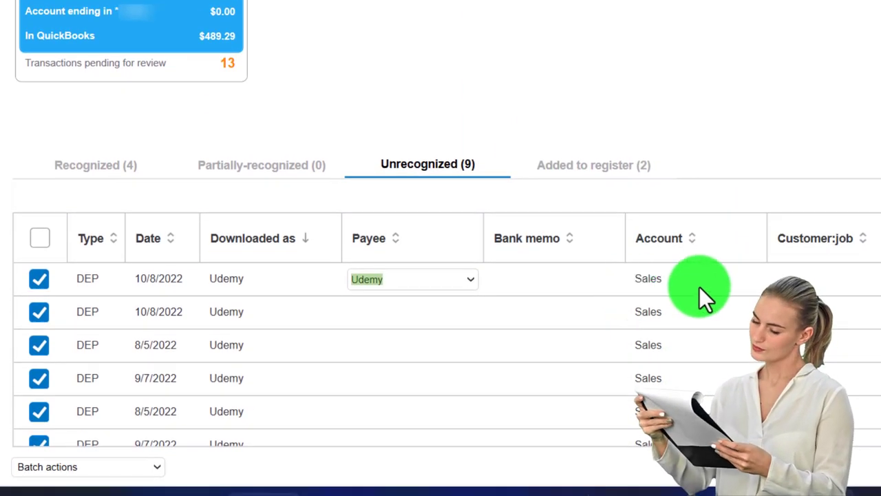
Categorize the 10,000.00 Udemy deposit in a new account named Udemy Income, with the account type Income
click(679, 282)
text(U)
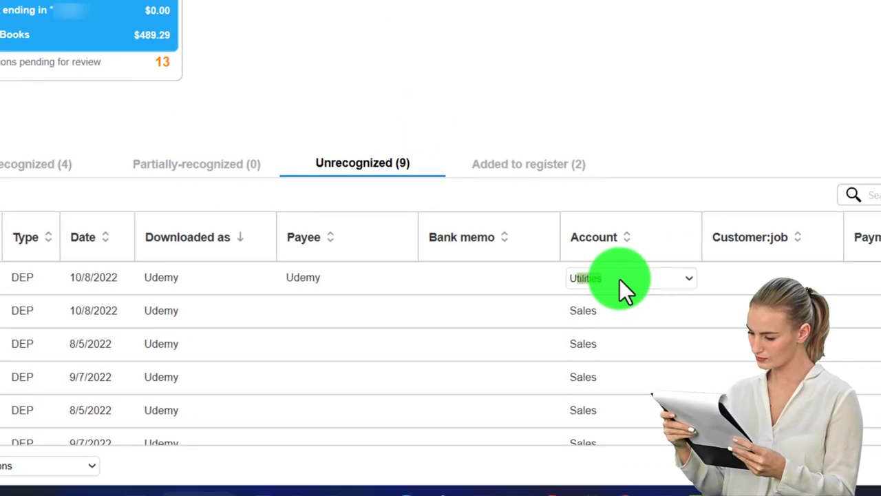
text(demy Income)
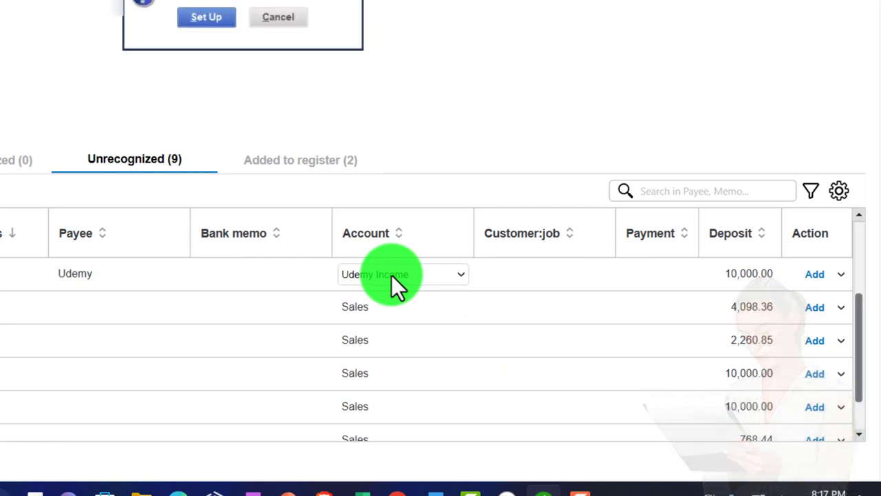
click(210, 19)
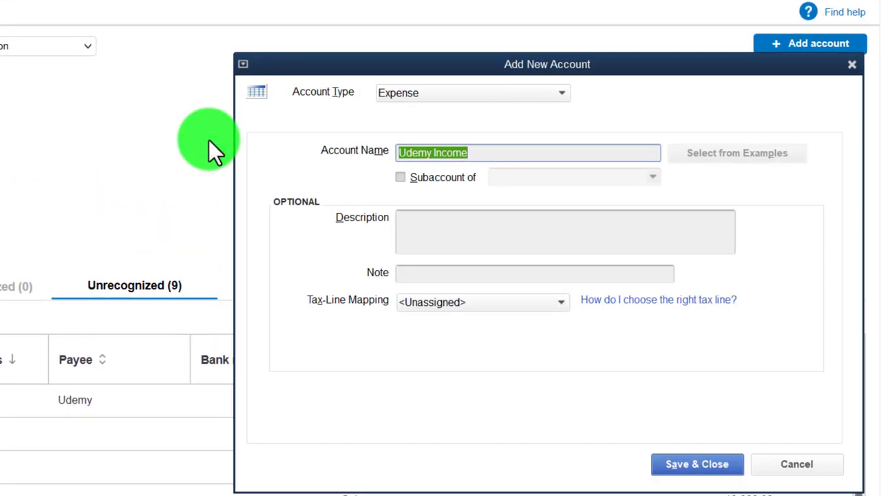
click(433, 95)
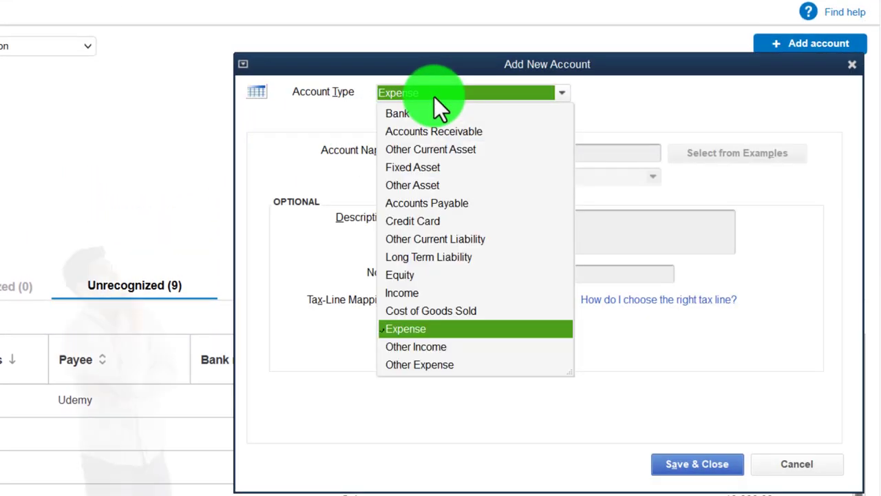
click(406, 293)
click(657, 465)
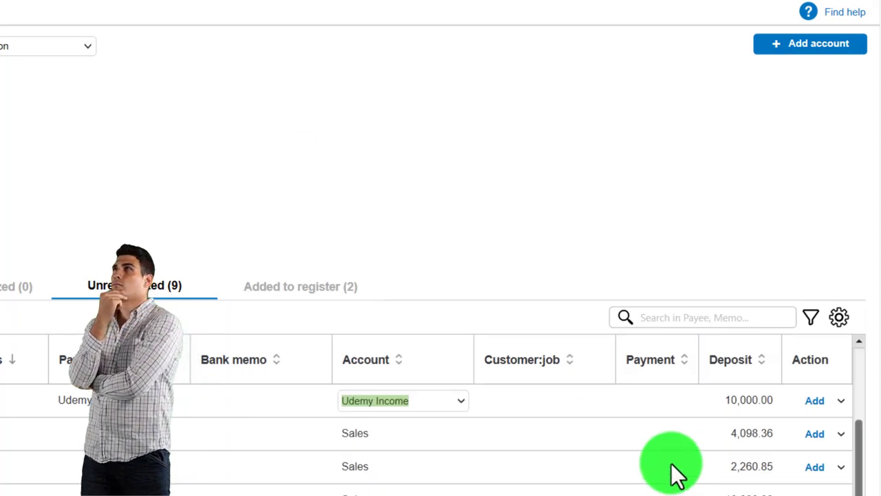
Start a rule from the 10,000.00 Udemy deposit's details and name it Udemy
click(839, 405)
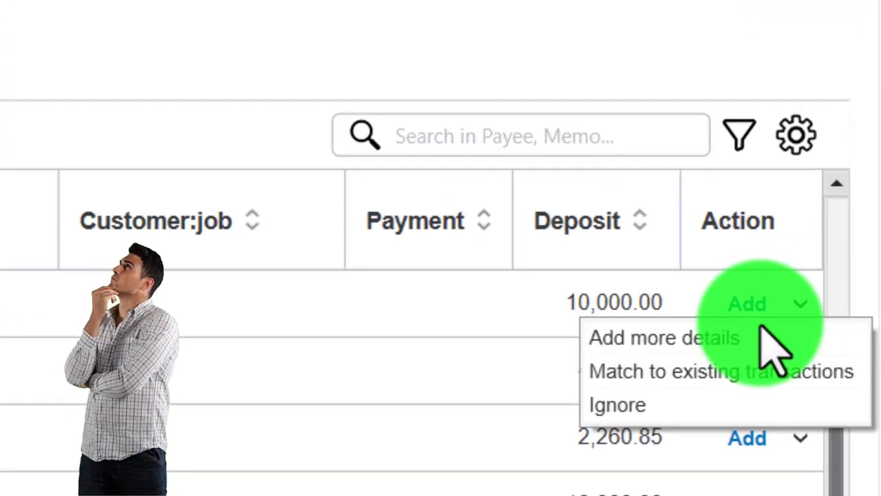
click(761, 329)
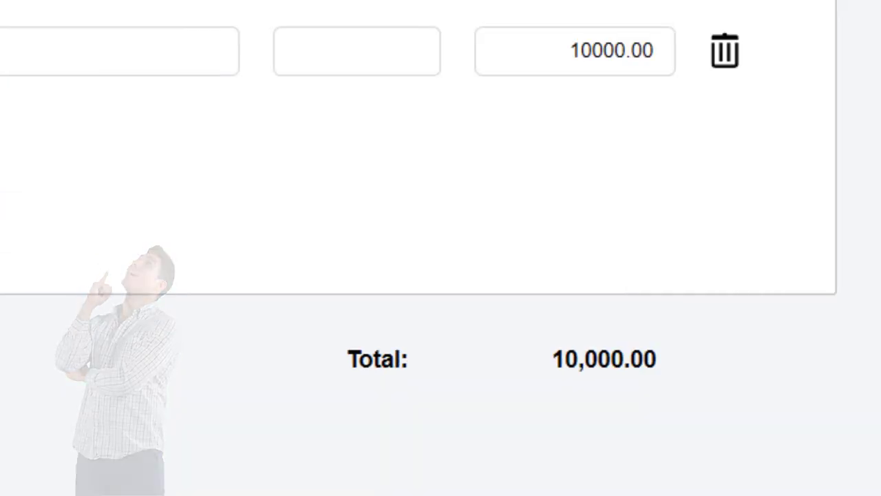
click(112, 445)
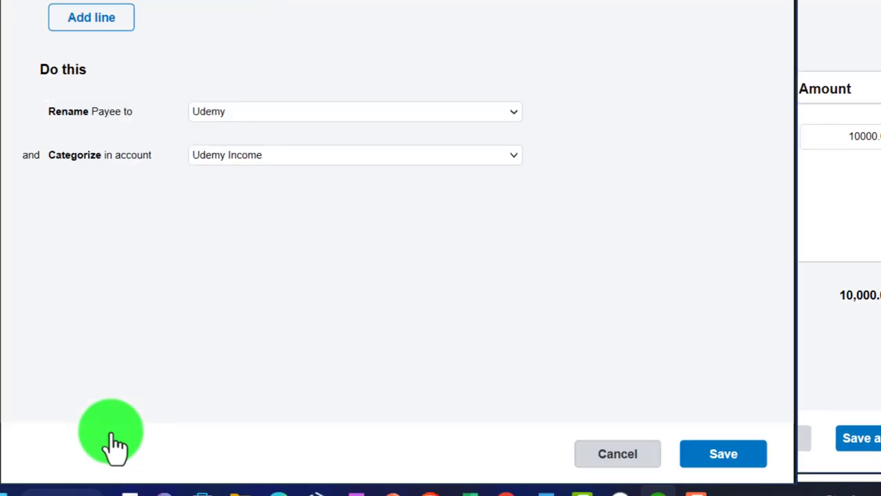
text(Udemy)
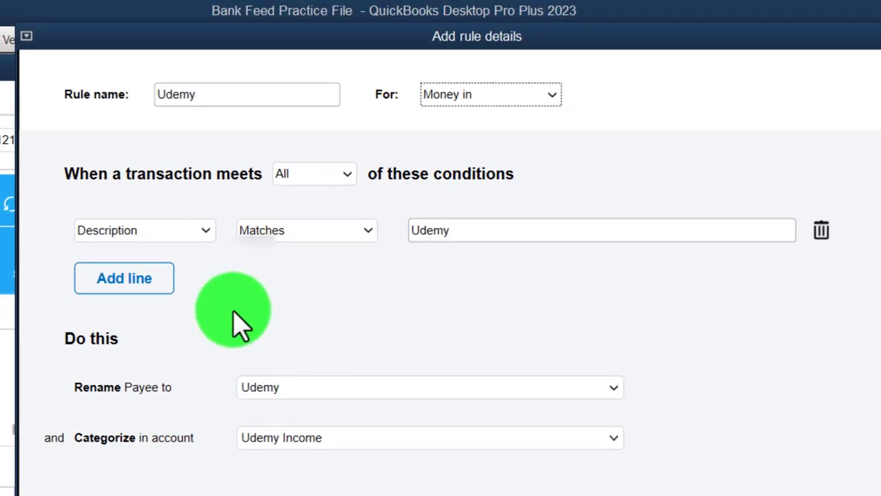
Save the rule with its description condition set to Udemy, and add the 10,000.00 deposit to the register
click(203, 234)
click(282, 231)
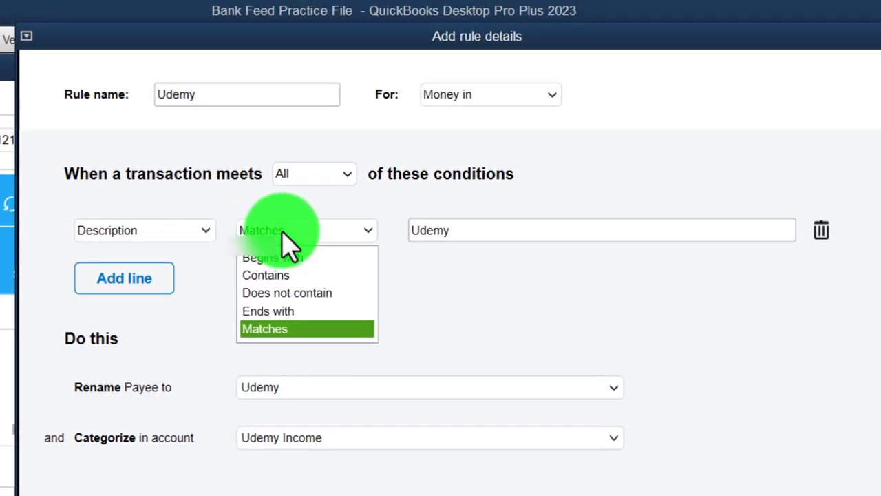
key(Escape)
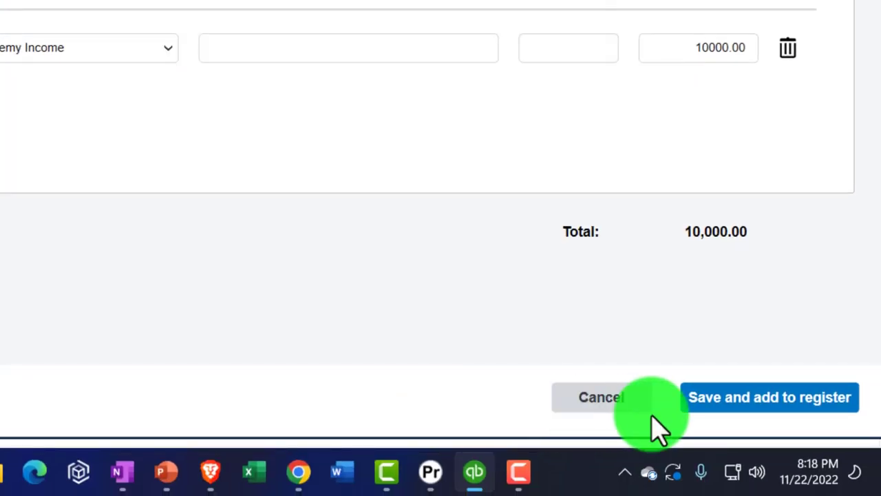
click(709, 406)
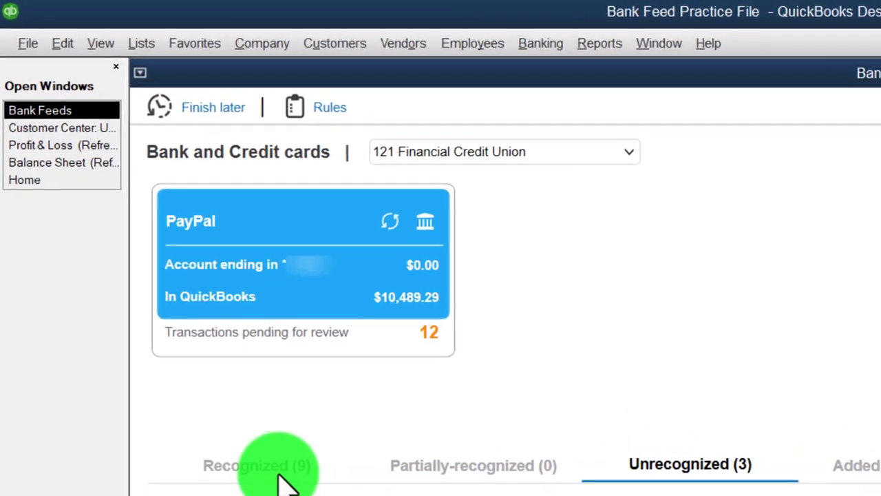
Add all the recognized, rule-matched PayPal transactions to the register in one batch
click(138, 246)
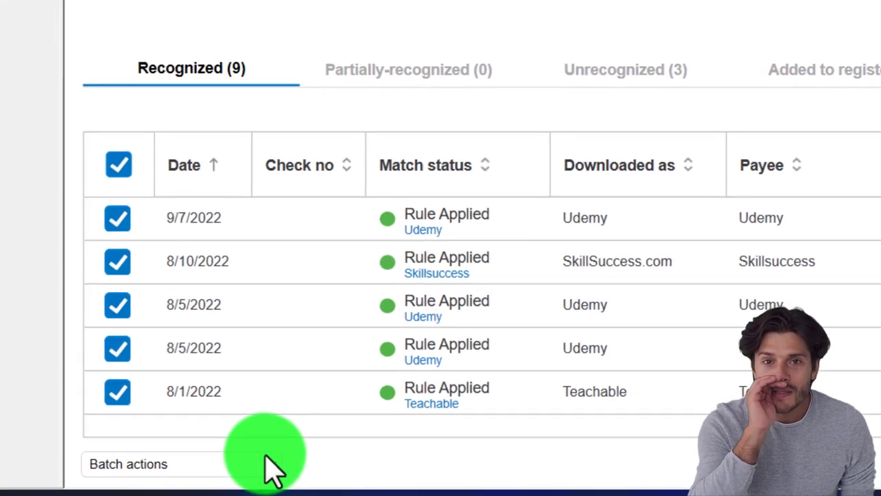
click(266, 460)
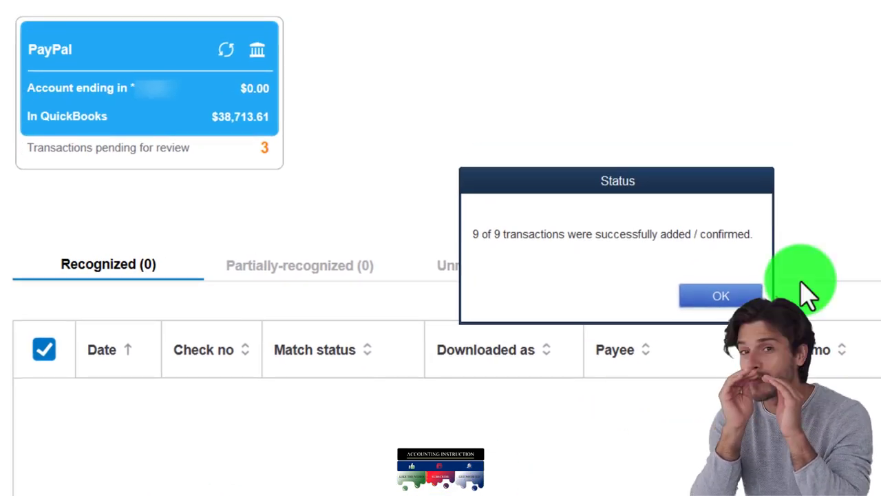
click(742, 304)
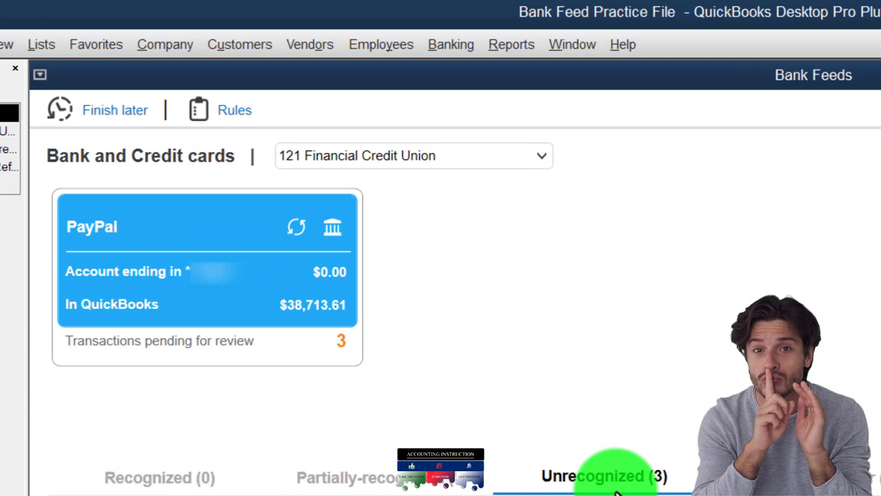
Examine the balance sheet's PayPal balance and the transactions behind it, along with the other assets and liabilities
click(7, 167)
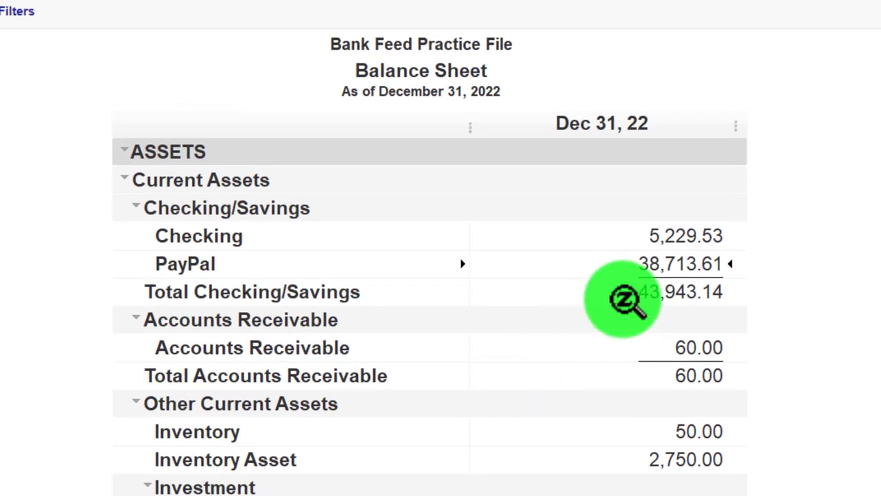
double_click(657, 262)
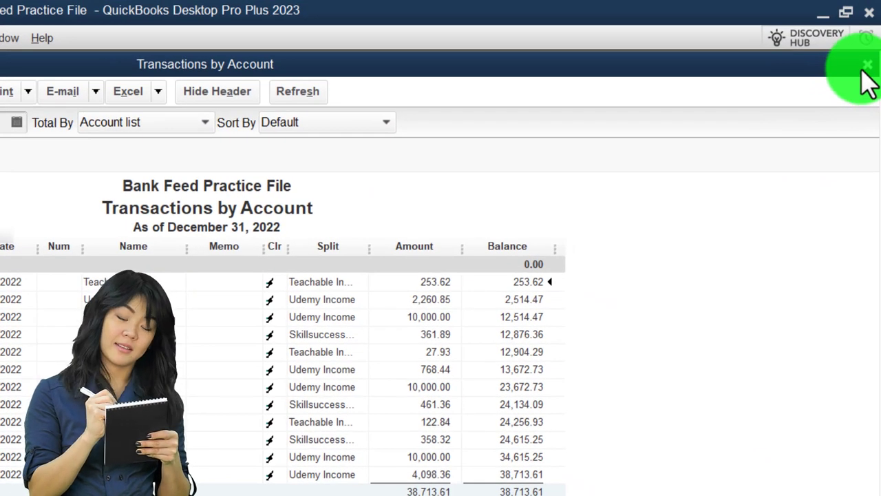
click(866, 65)
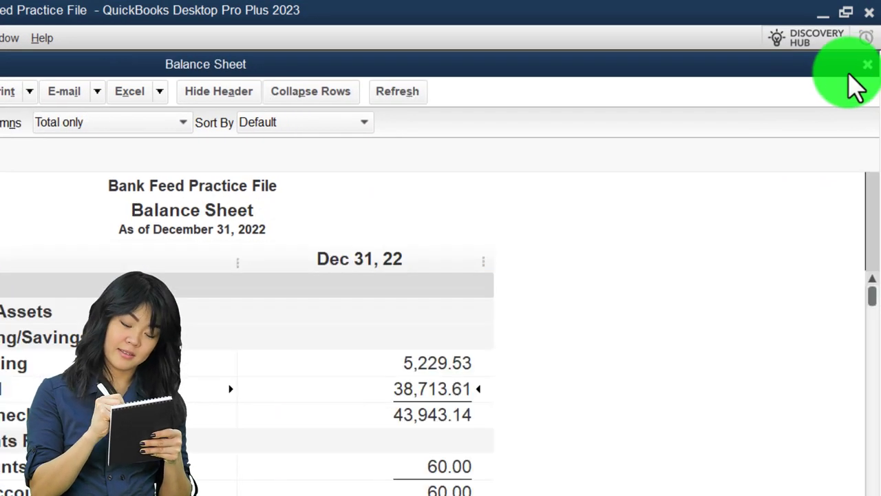
scroll(797, 255, down, 2)
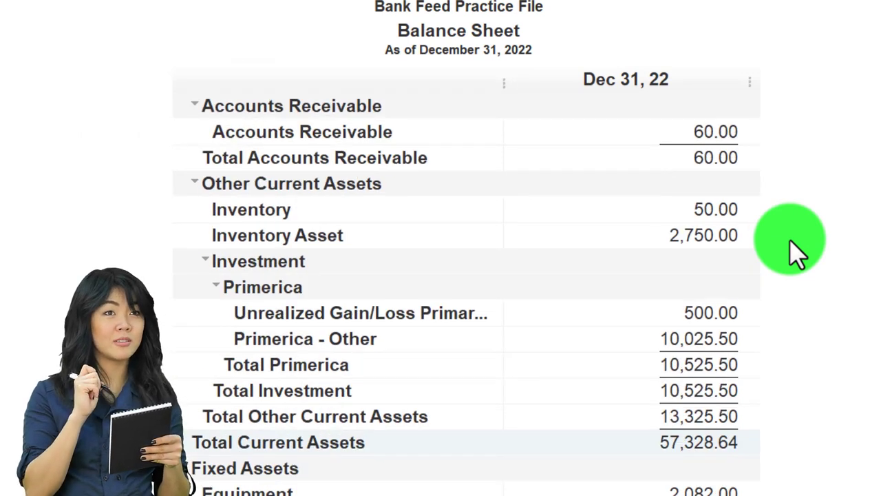
scroll(791, 249, down, 4)
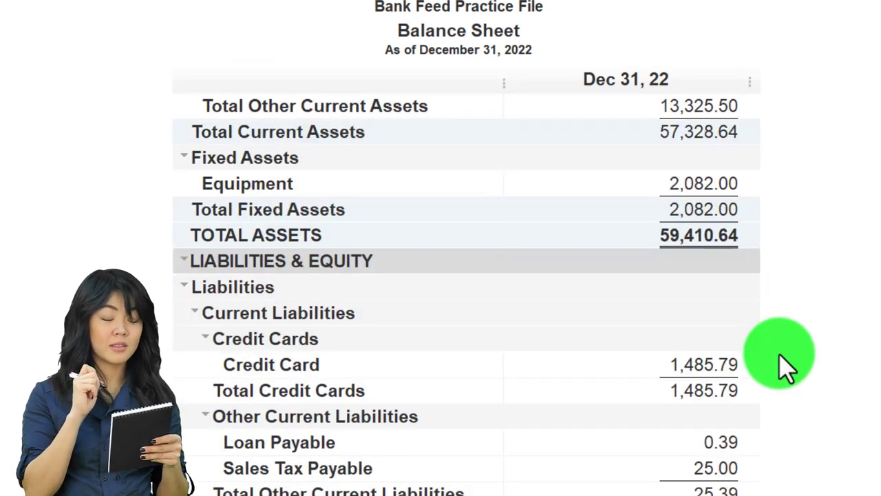
scroll(784, 365, up, 5)
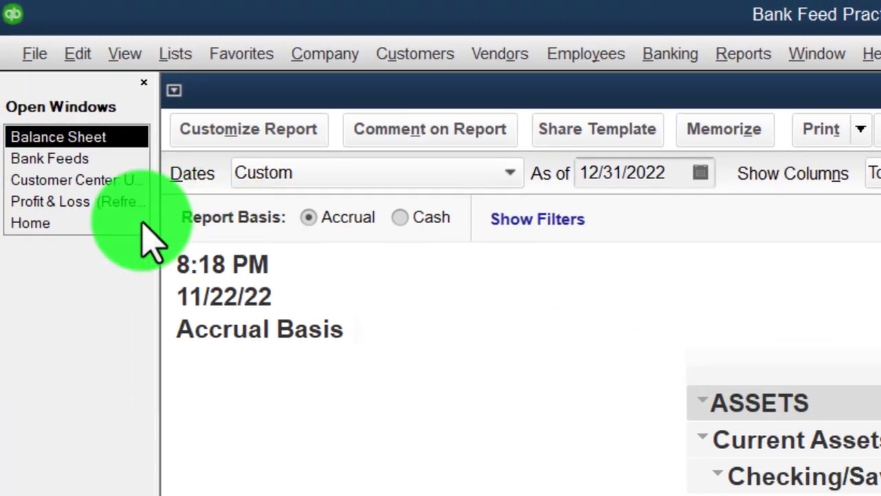
Examine the Profit & Loss transactions behind Udemy Income and Skillsuccess Income, including the 08/05/2022 Udemy deposit of 2,260.85
click(69, 224)
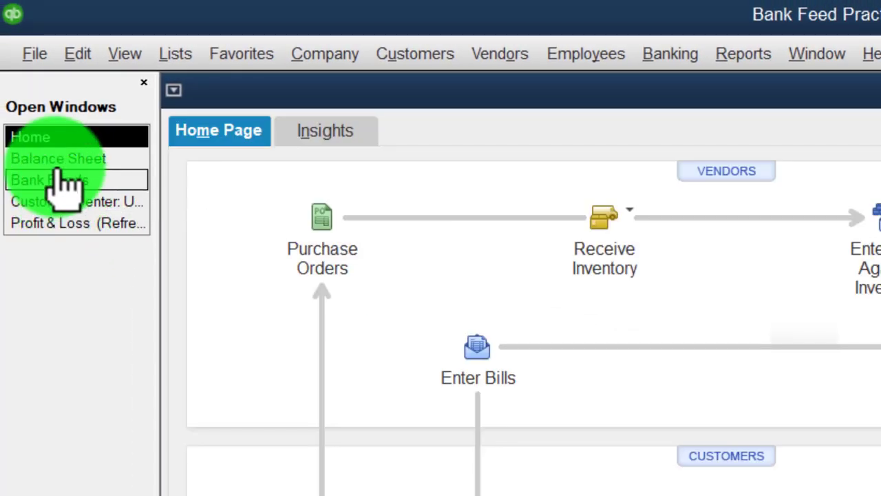
click(63, 222)
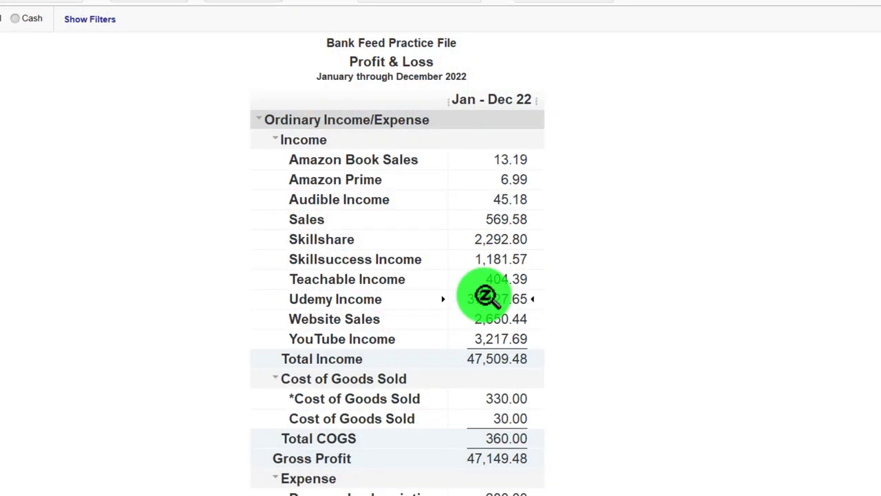
double_click(486, 296)
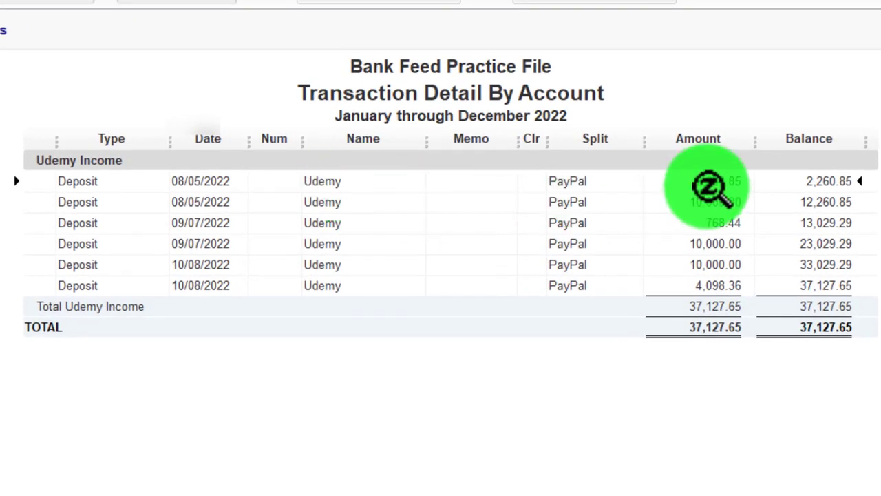
double_click(709, 185)
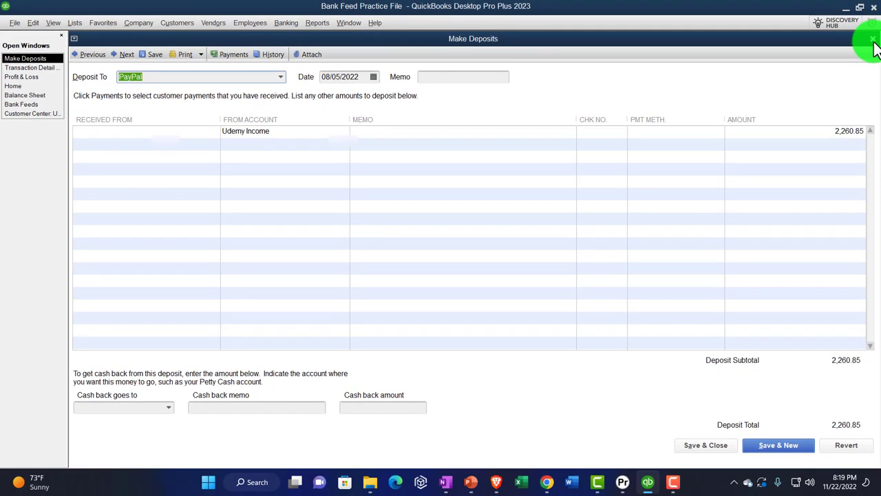
click(873, 40)
click(873, 40)
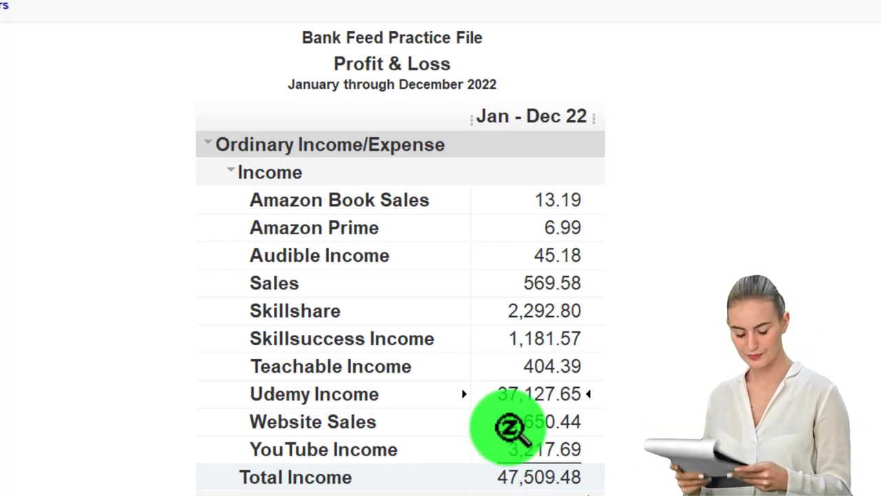
double_click(543, 338)
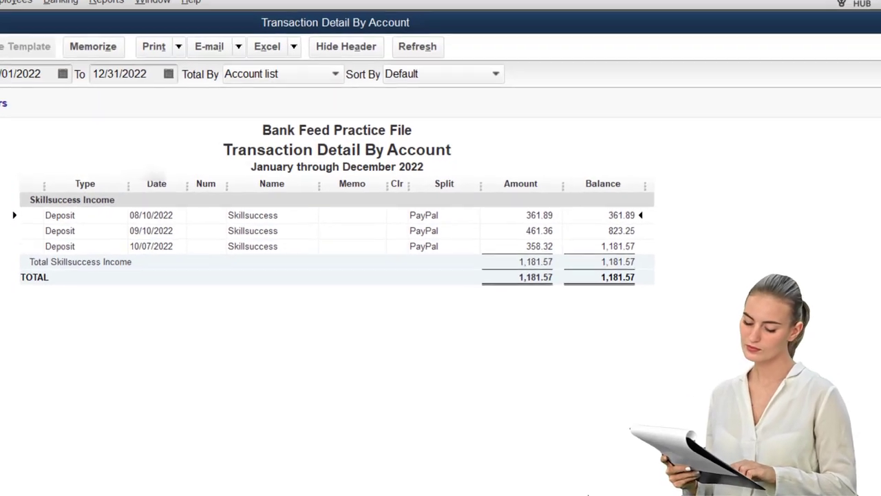
key(Escape)
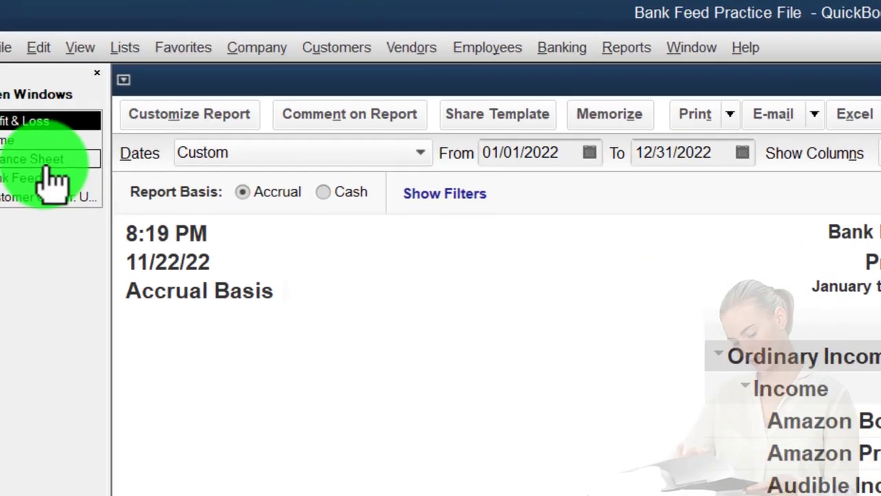
Return to the bank feeds and sort the Wells Fargo Bank transactions by deposit to compare them with the PayPal payments
click(59, 185)
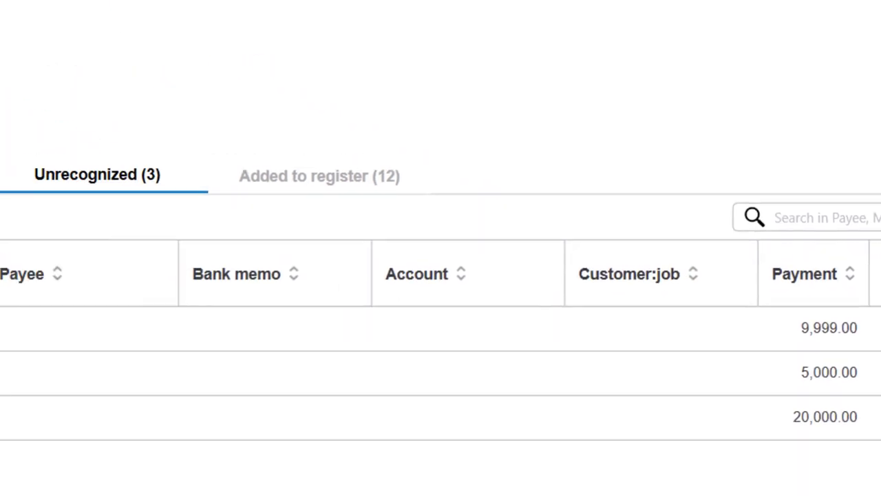
click(477, 117)
click(463, 186)
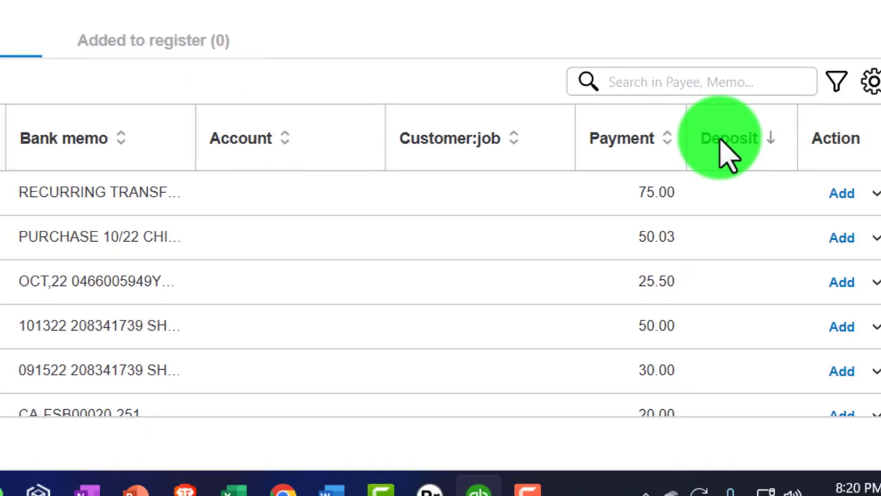
click(678, 113)
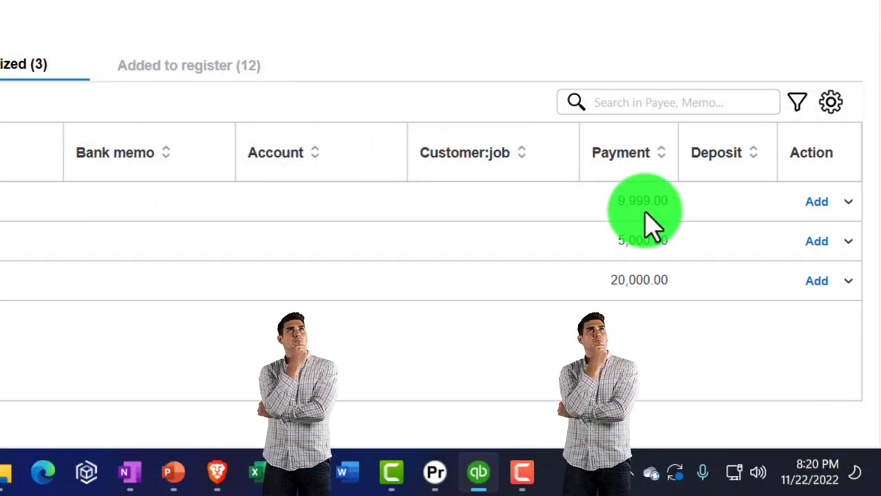
In the Wells Fargo Bank feed, categorize the 10/11/2022 PAYPAL TRANSFER of 9,999.00 to the PayPal account and add it to the register
click(574, 139)
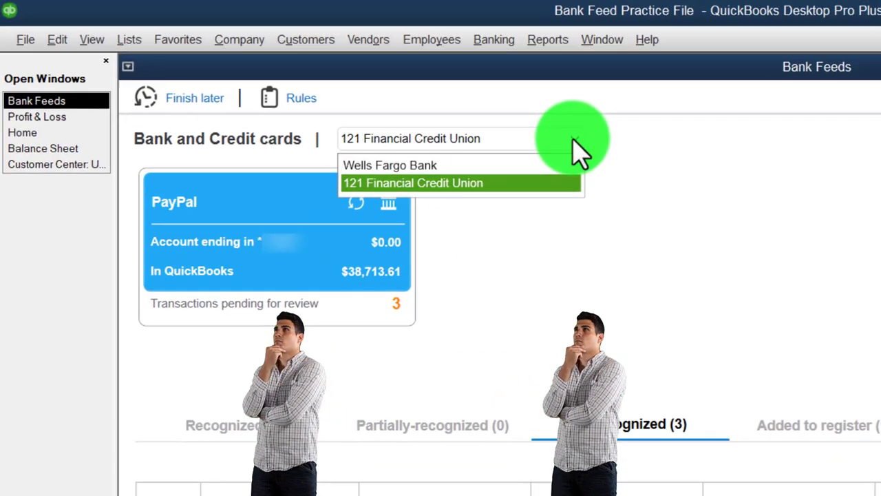
click(432, 166)
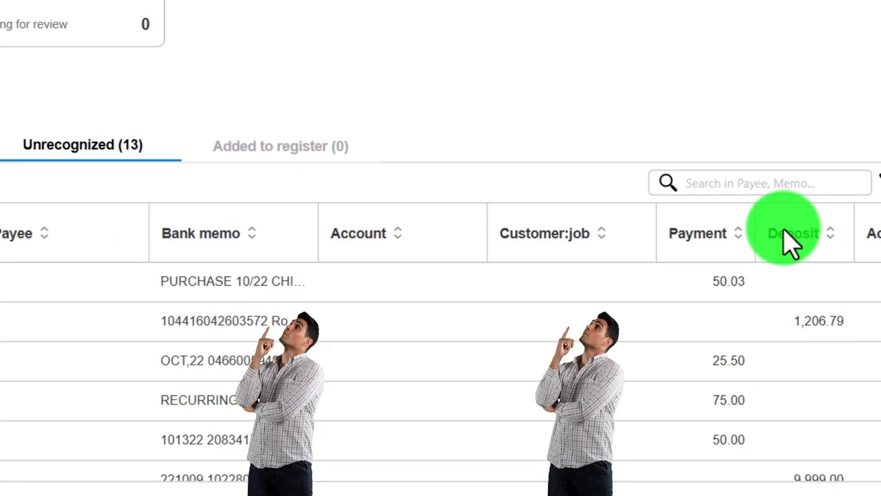
click(788, 234)
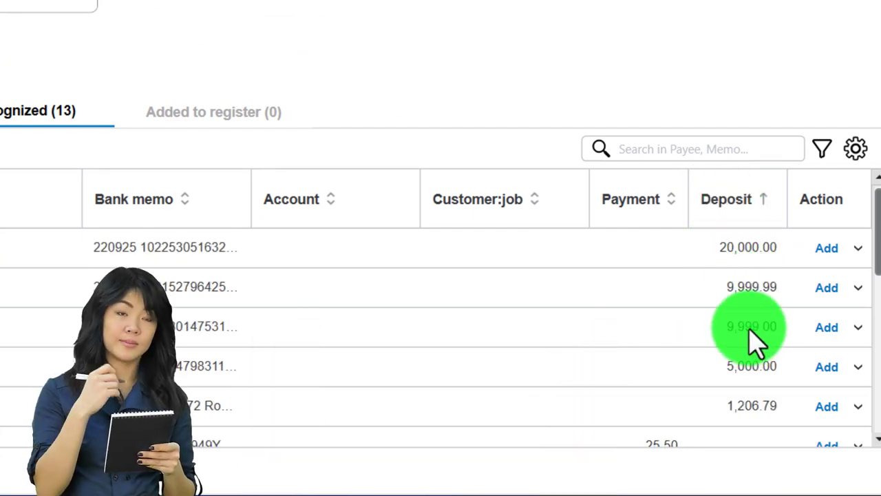
click(423, 338)
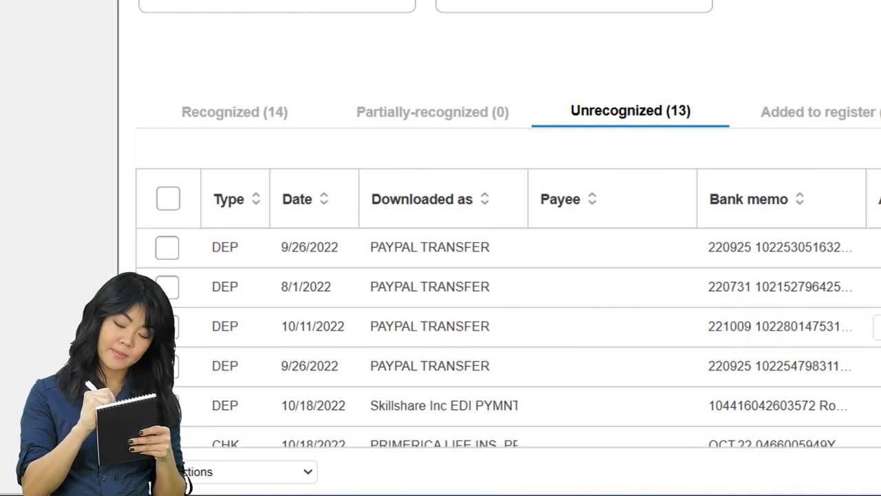
click(665, 330)
click(386, 317)
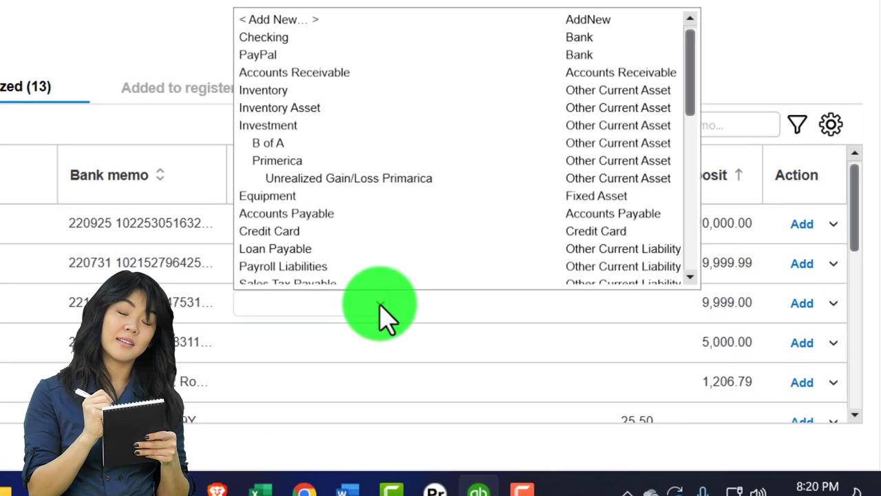
click(357, 303)
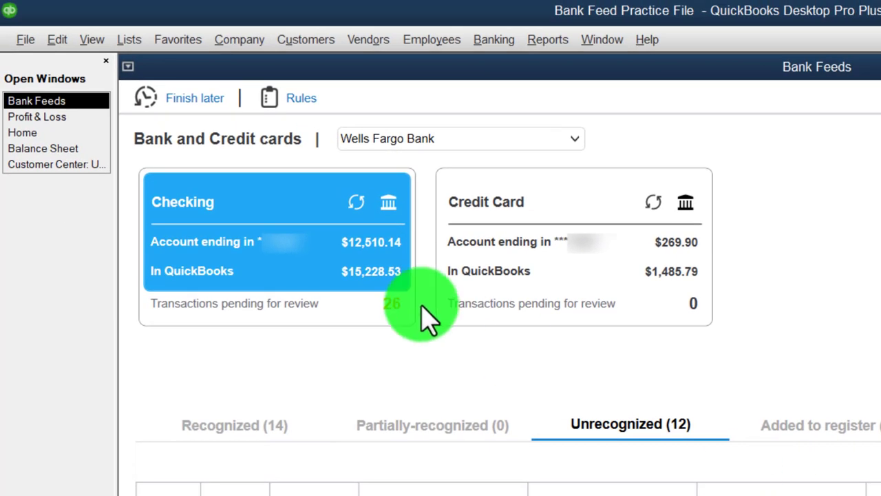
Open the transactions behind the balance sheet's Checking balance and look for the 9,999.00 transfer from PayPal
click(33, 149)
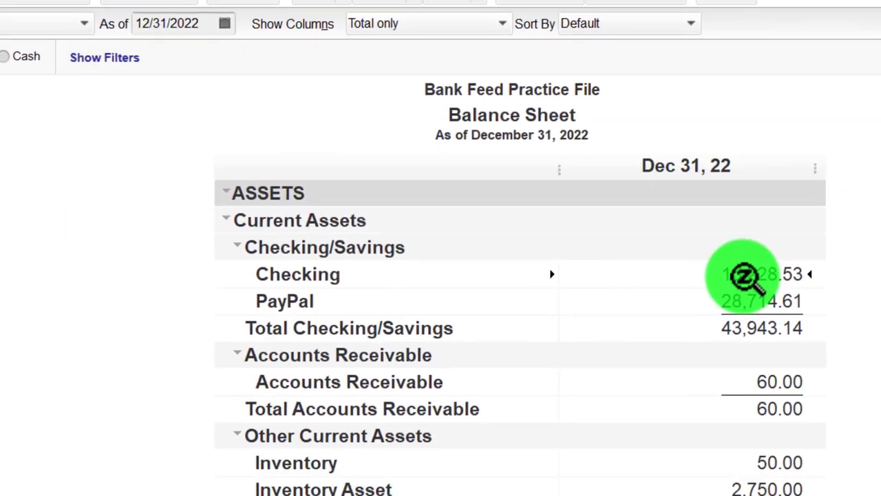
double_click(744, 276)
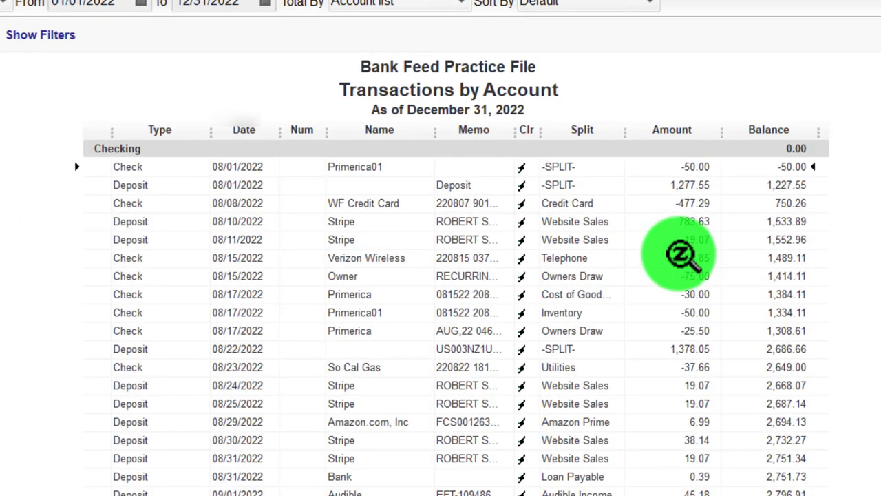
scroll(680, 276, down, 7)
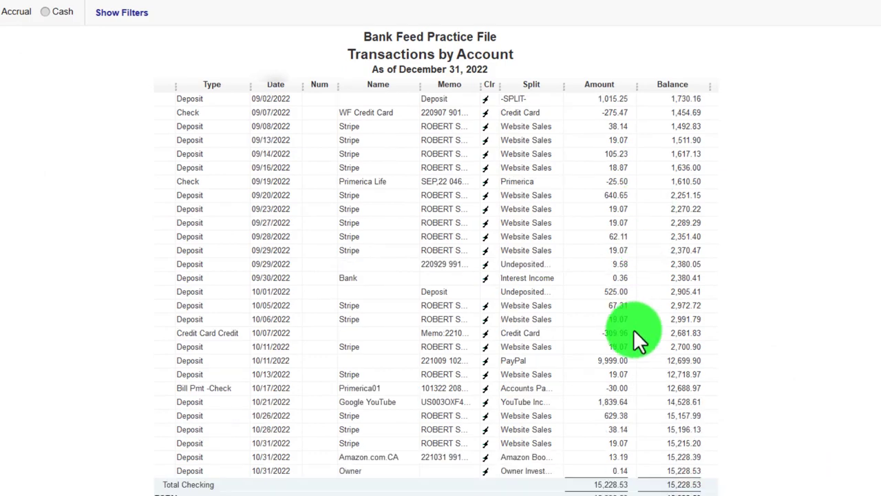
Open the 10/11/2022 deposit of 9,999.00 from the Checking transactions and examine its counterpart among the balance sheet's PayPal transactions
click(620, 360)
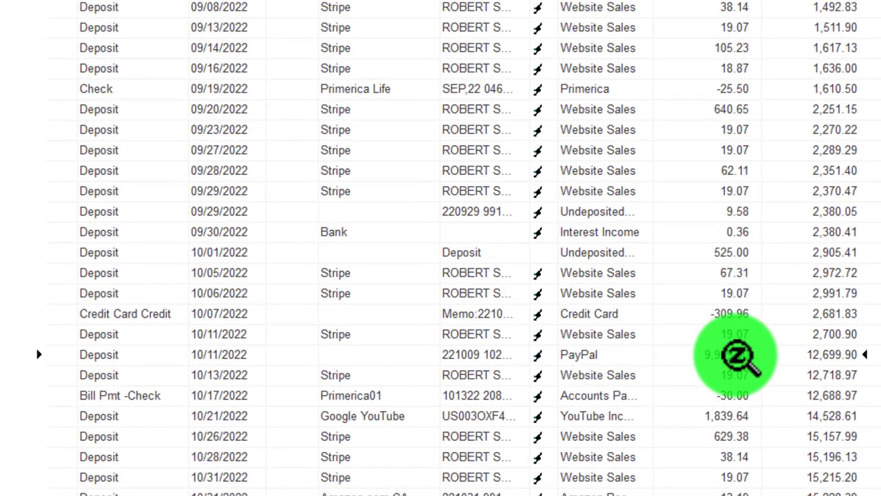
double_click(740, 354)
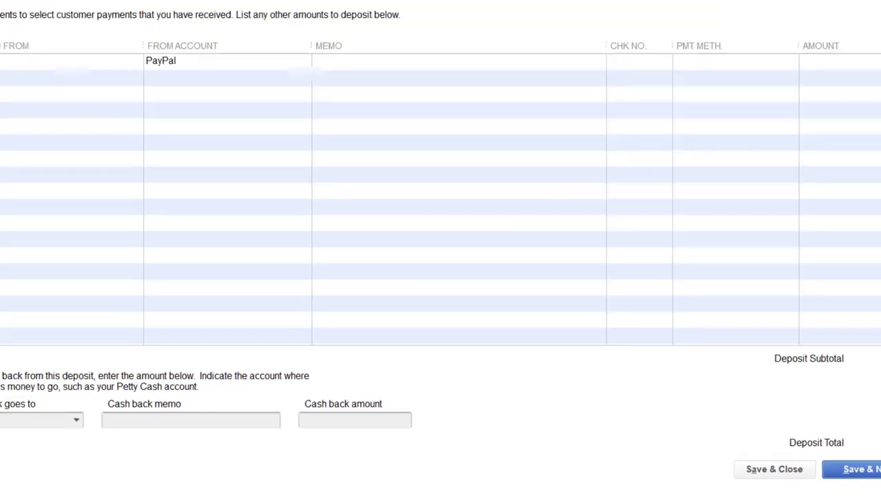
key(Escape)
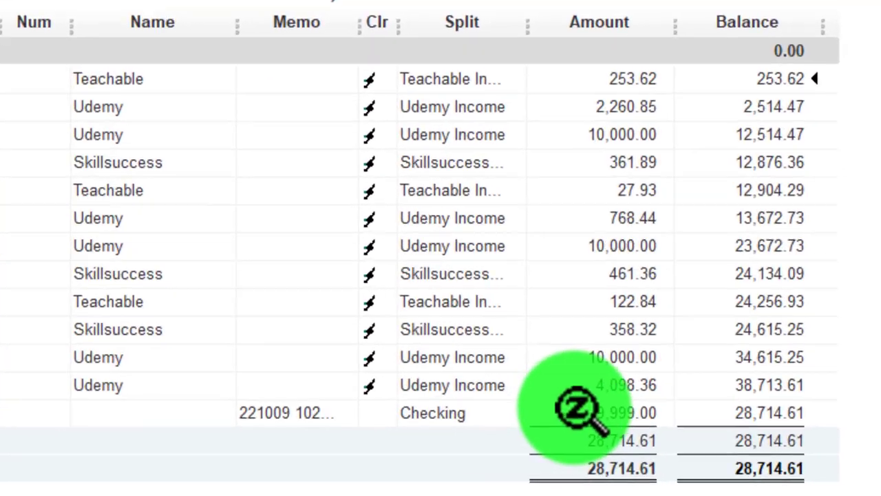
click(577, 411)
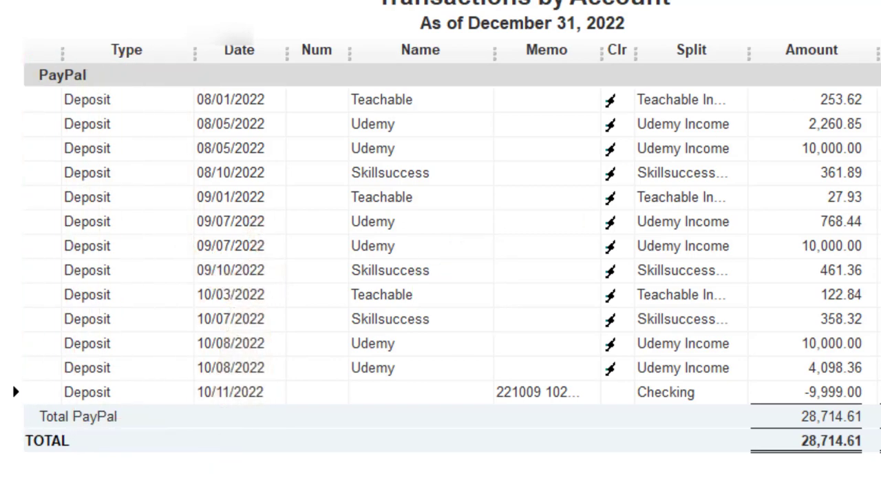
key(Escape)
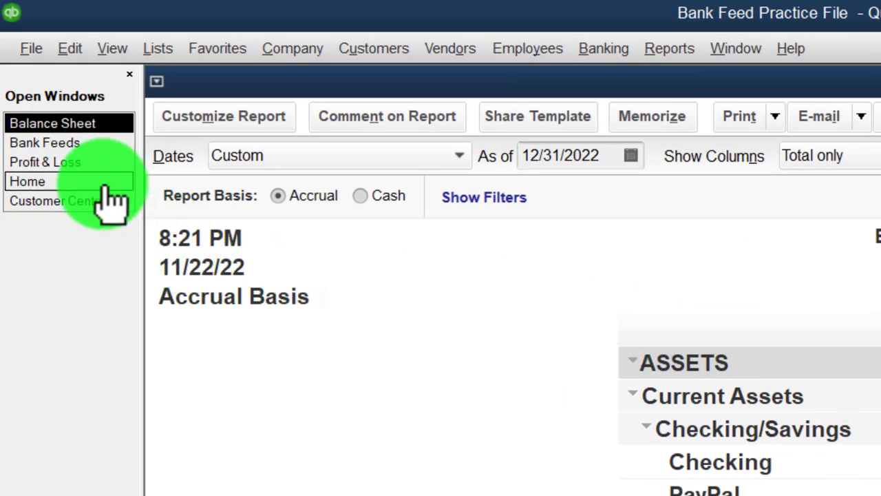
In the 121 Financial Credit Union PayPal feed, review the auto-matched 9,999.00 payment against its Checking deposit and confirm the match
click(69, 143)
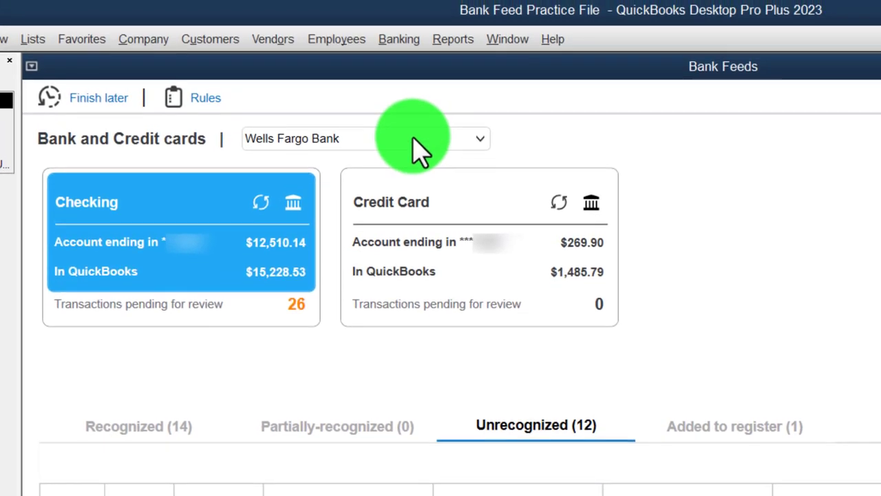
click(411, 141)
click(358, 183)
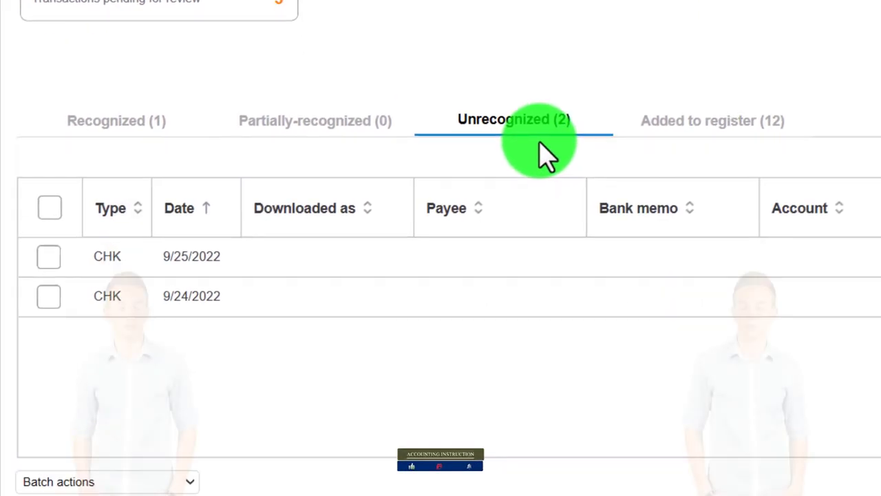
click(133, 122)
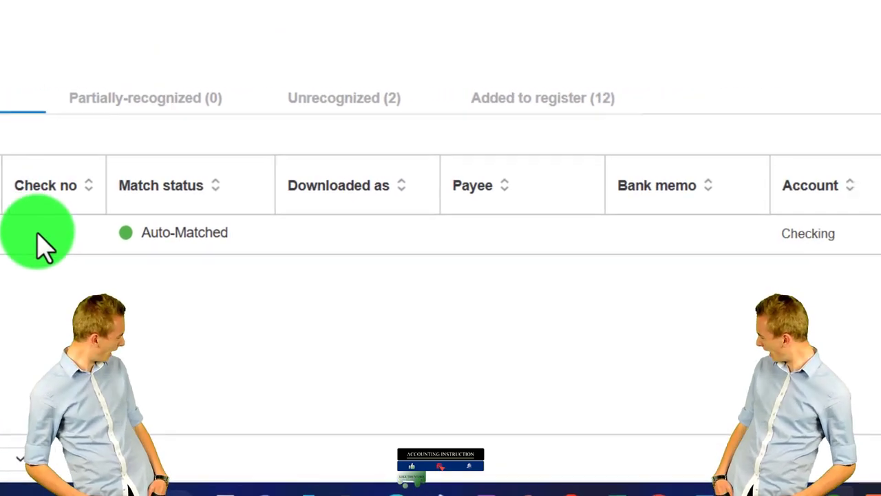
click(847, 243)
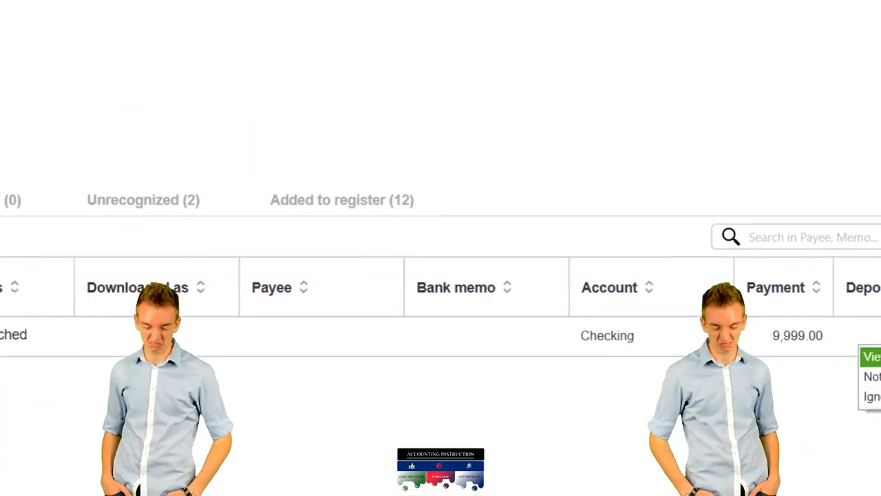
click(771, 264)
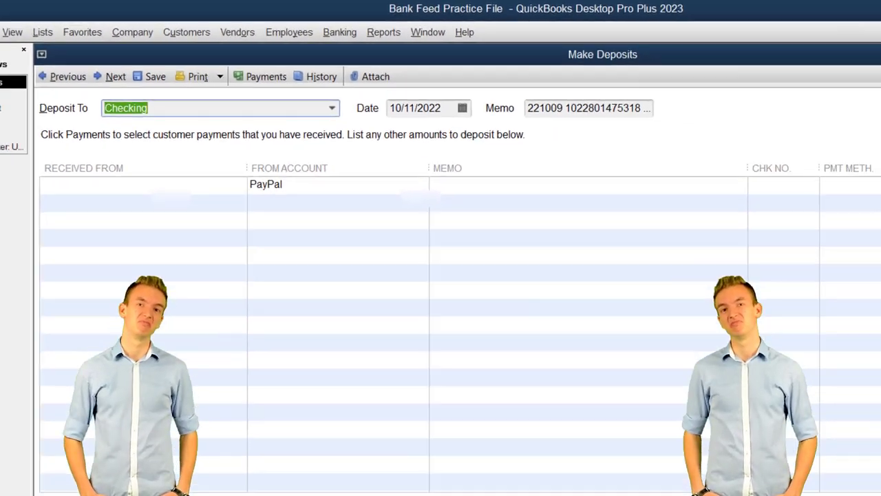
click(876, 42)
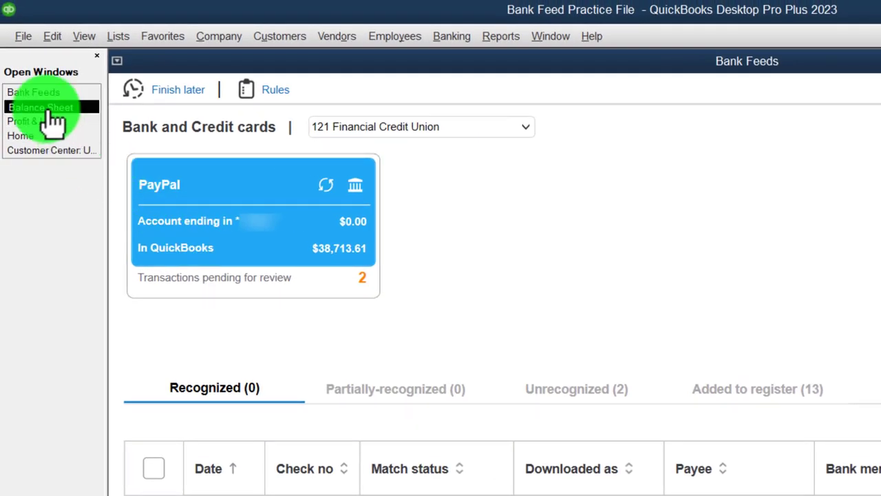
Return to the balance sheet and check the cleared status of the 10/11/2022 transfer in the PayPal transactions
click(52, 121)
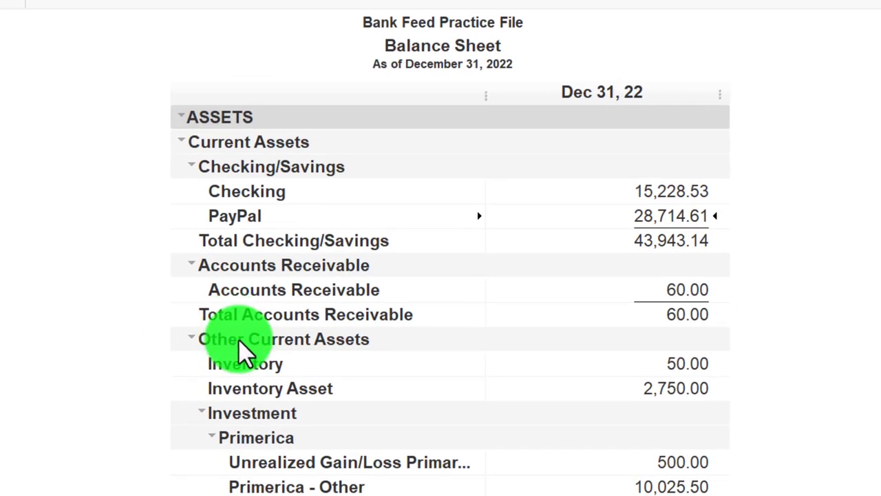
scroll(238, 338, down, 3)
scroll(239, 339, up, 3)
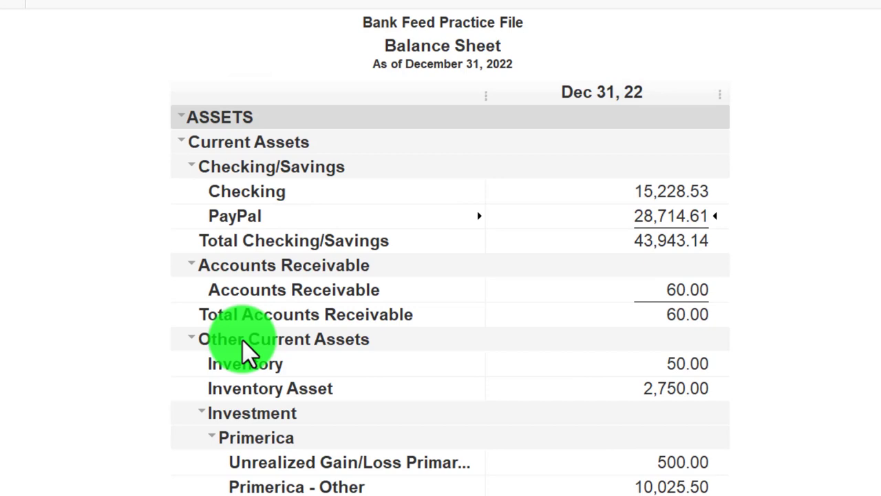
double_click(650, 219)
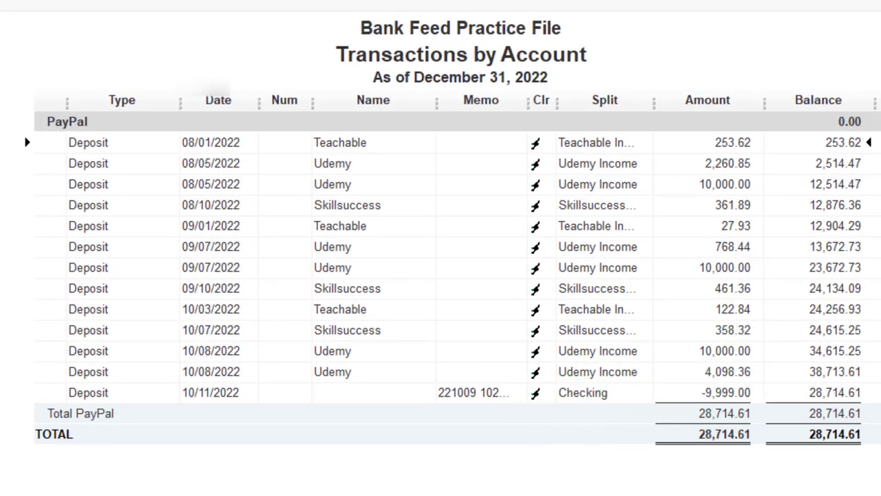
key(Escape)
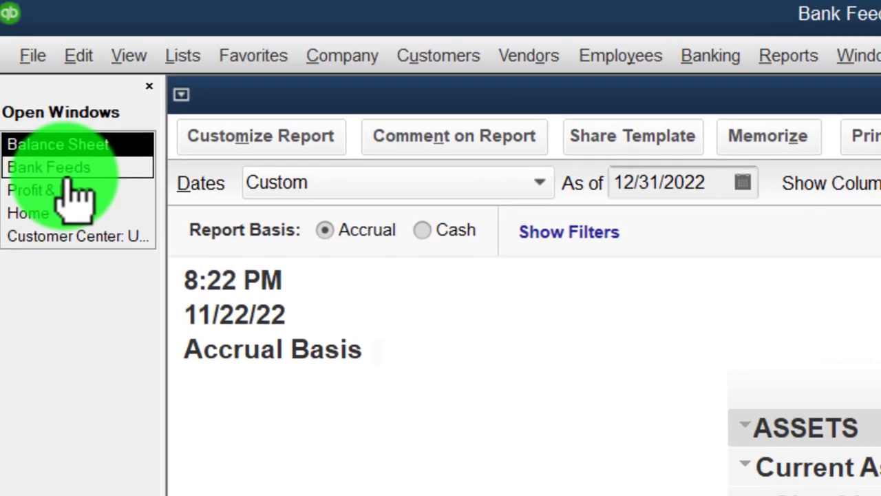
In the PayPal feed's unrecognized transactions, categorize the 9/25/2022 payment of 5,000.00 to Checking and add it to the register
click(69, 167)
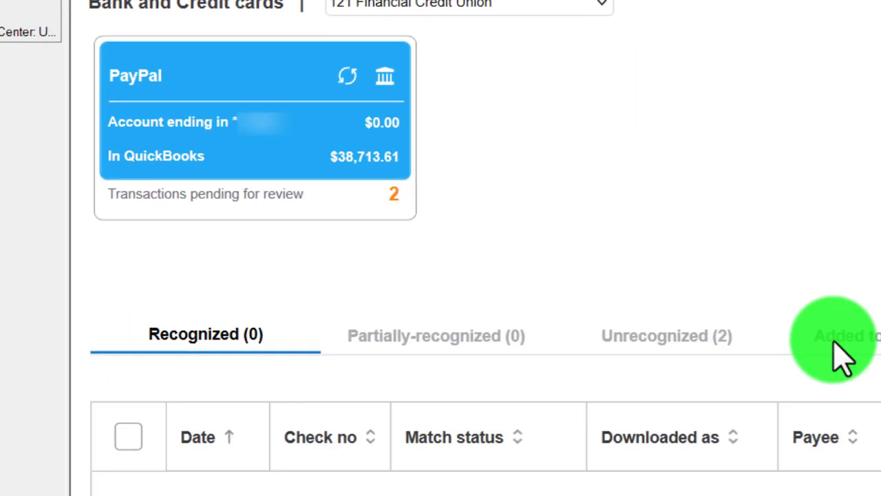
click(668, 335)
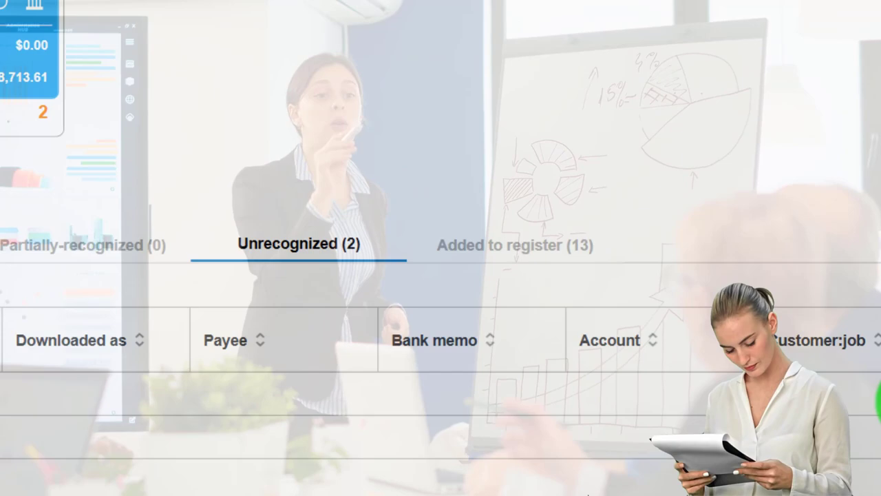
click(261, 402)
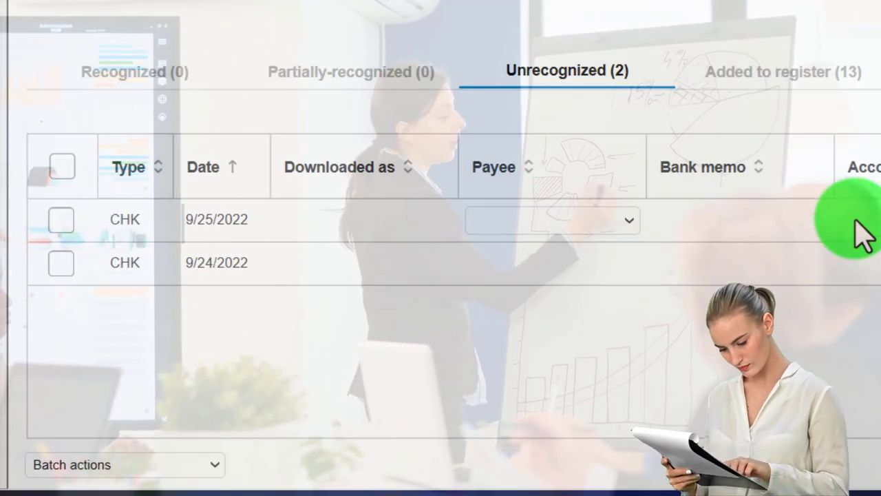
click(850, 219)
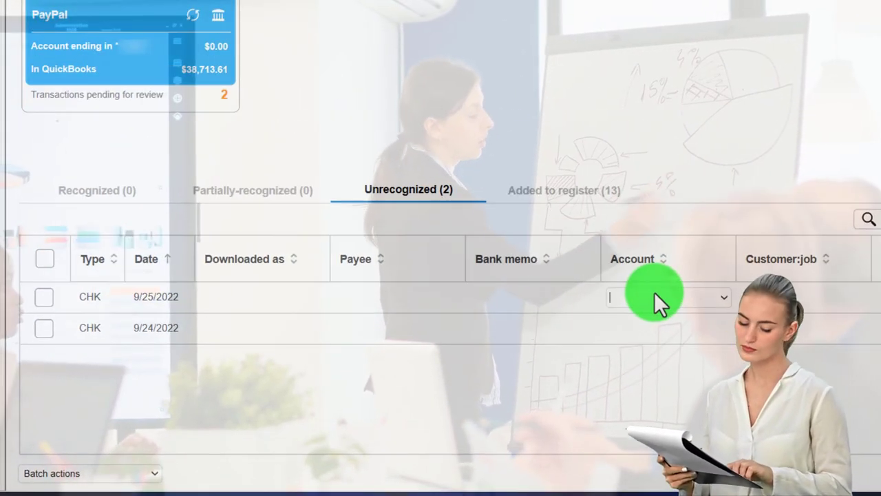
text(Checking)
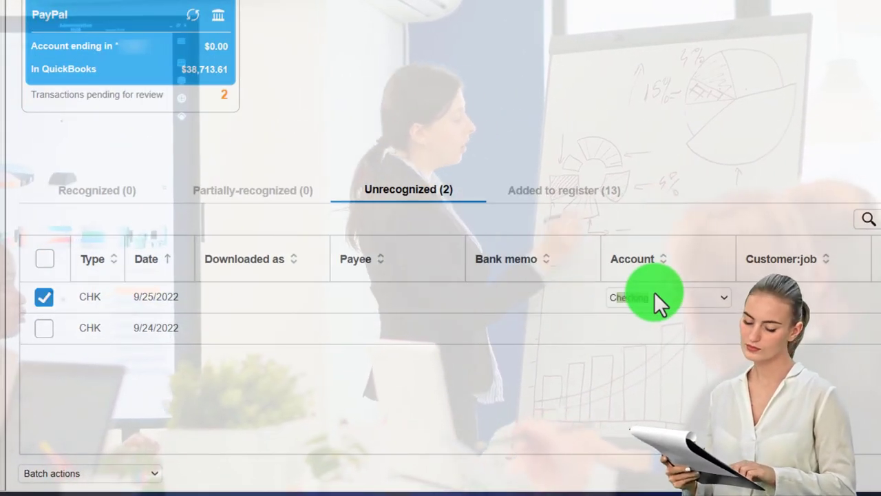
key(Tab)
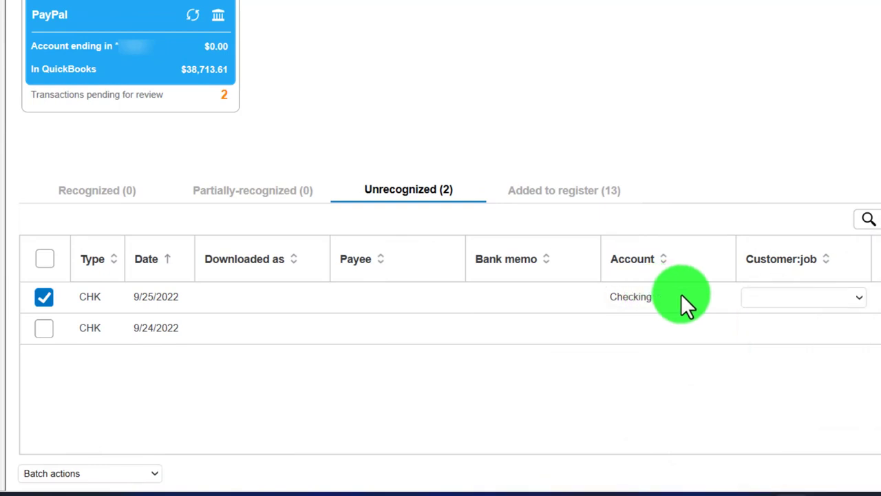
click(689, 294)
click(719, 294)
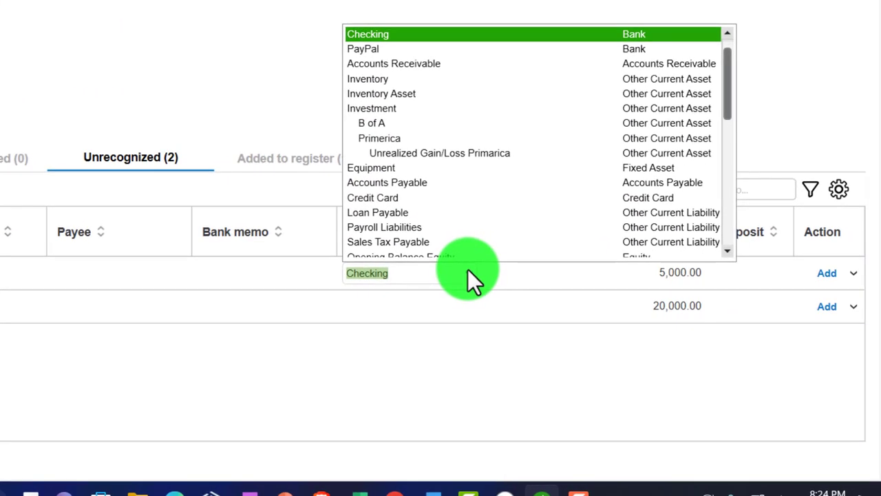
click(478, 272)
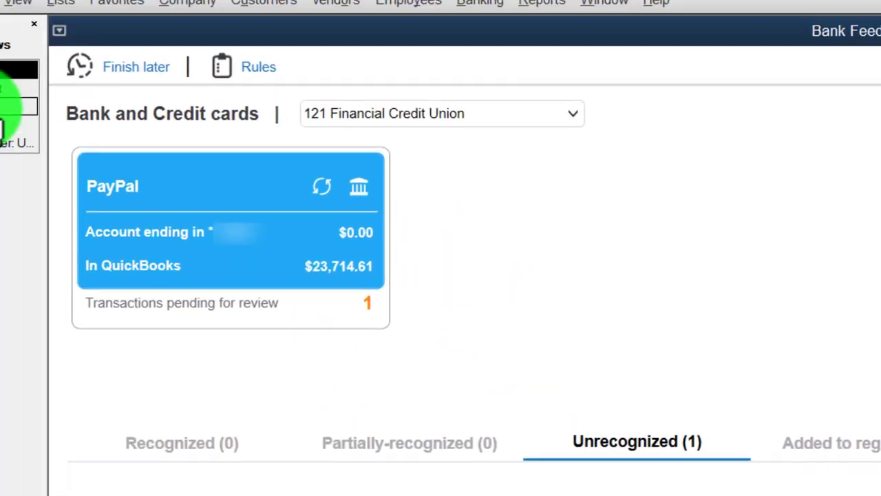
Open the transactions behind the balance sheet's PayPal and Checking balances and look for the 5,000.00 transfer
click(60, 137)
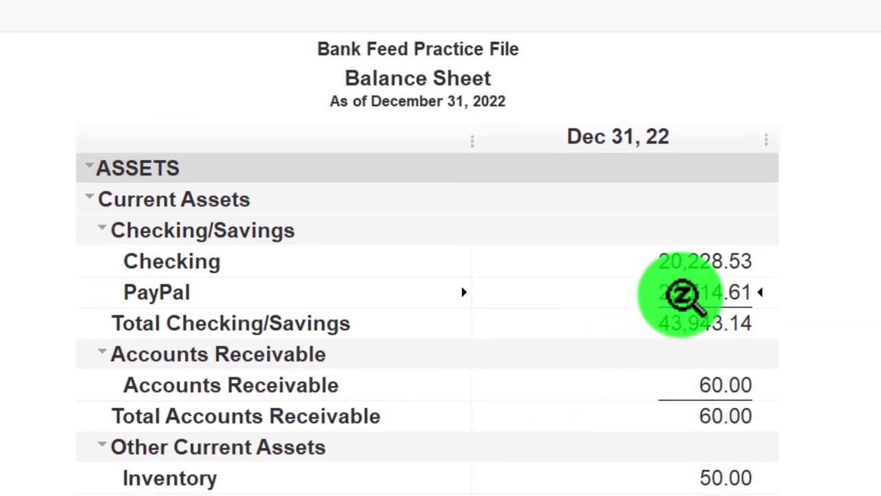
double_click(682, 294)
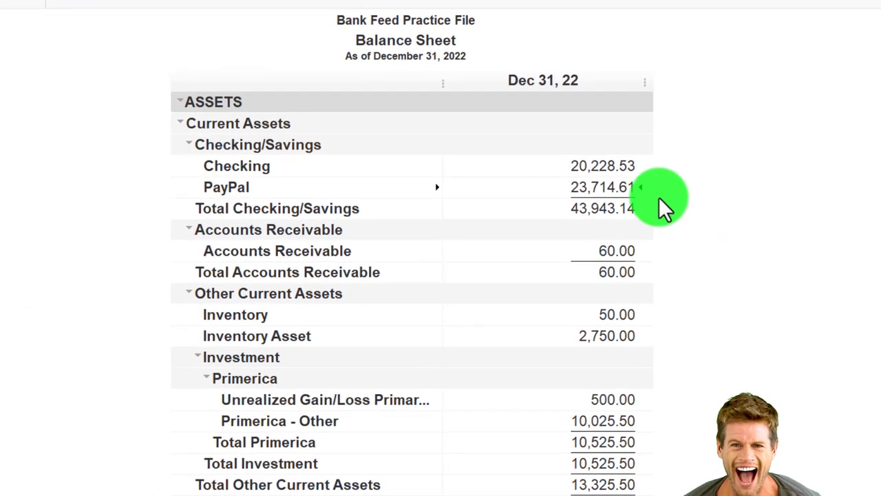
double_click(605, 167)
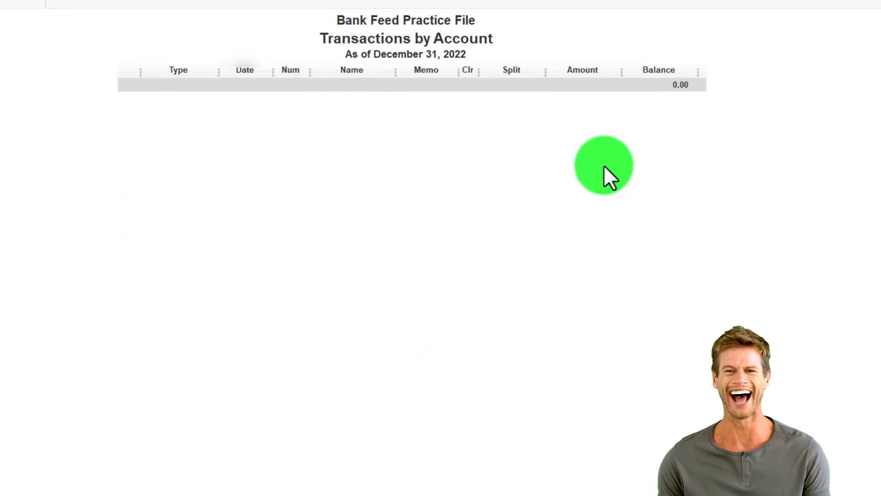
scroll(713, 338, down, 4)
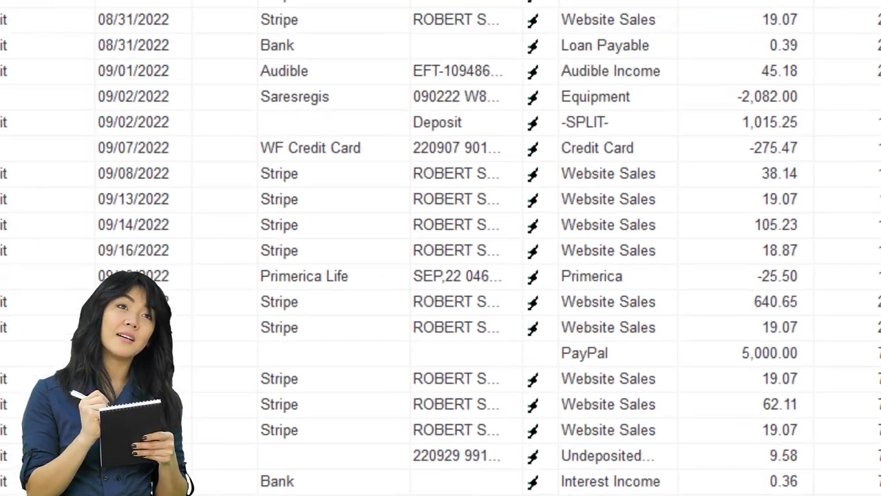
Sort the recognized Wells Fargo Bank transactions by largest deposit and confirm the matched 5,000.00 PayPal transfer
click(37, 116)
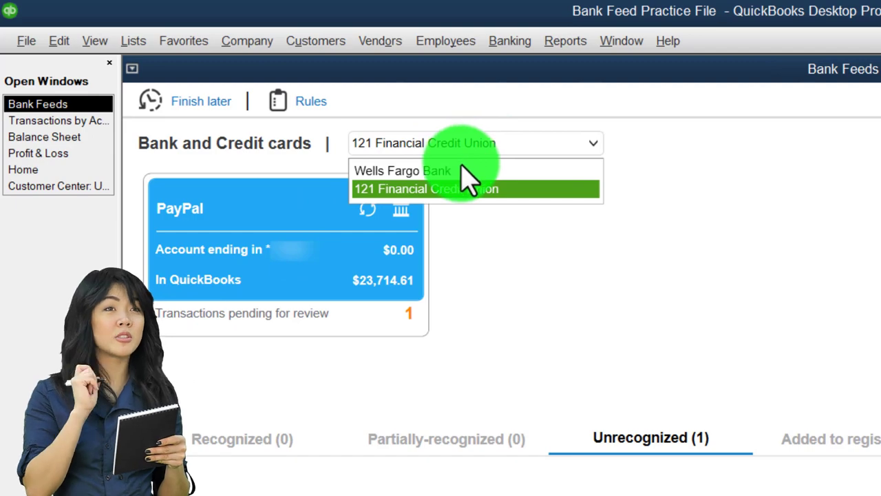
click(429, 174)
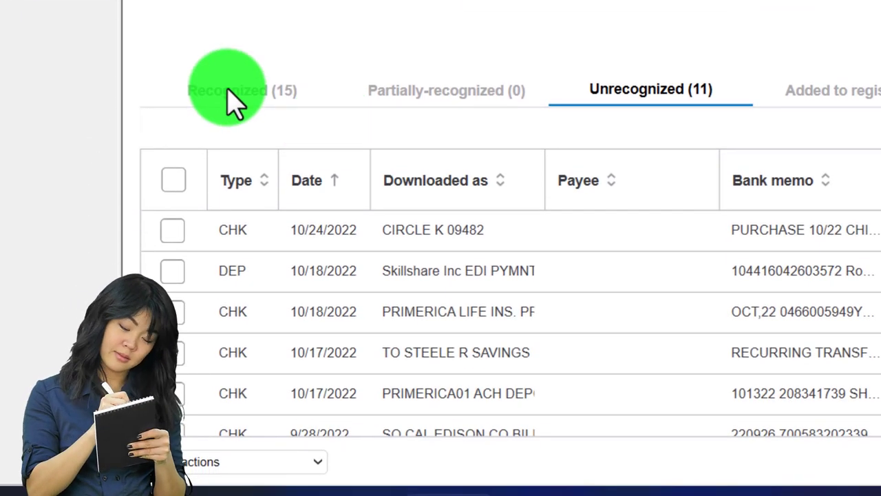
click(234, 96)
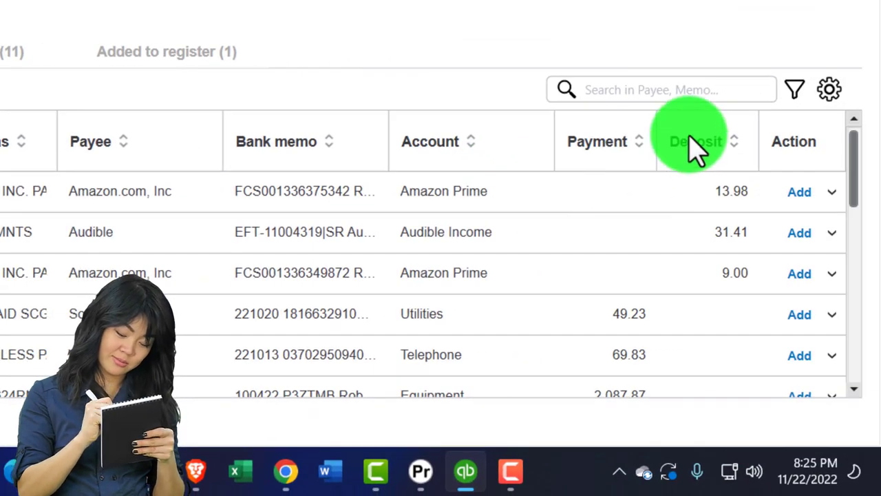
click(695, 143)
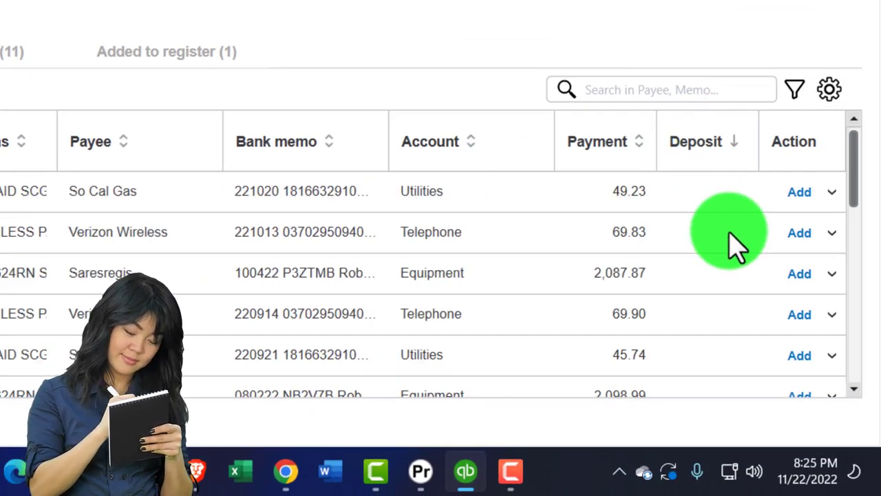
click(702, 153)
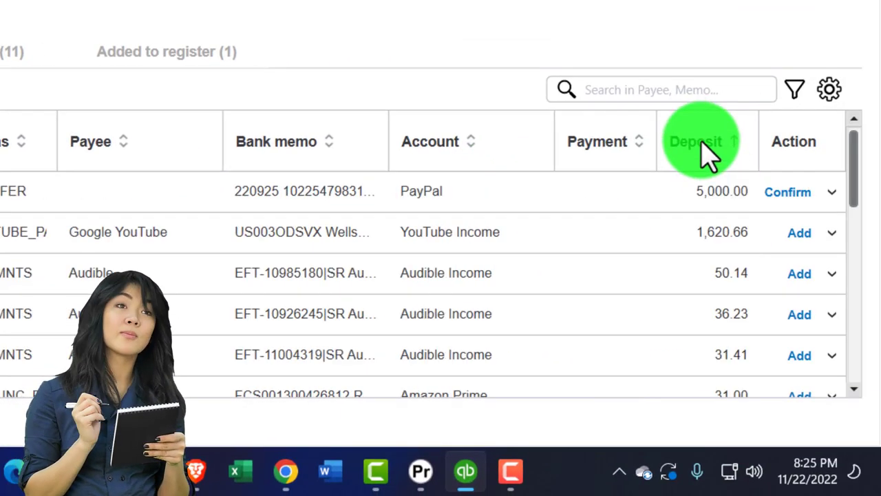
click(785, 193)
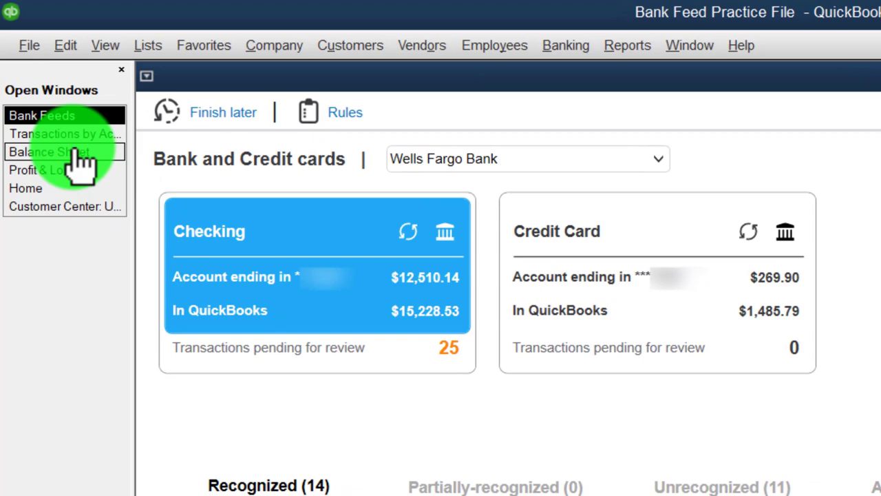
In the unrecognized Wells Fargo Bank transactions, sort by largest deposit, categorize the 20,000.00 deposit to PayPal and add it to the register
click(77, 136)
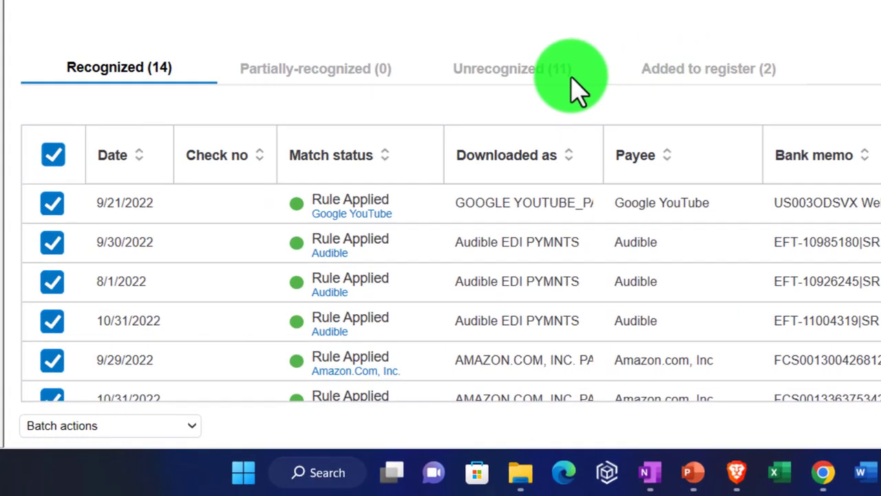
click(385, 245)
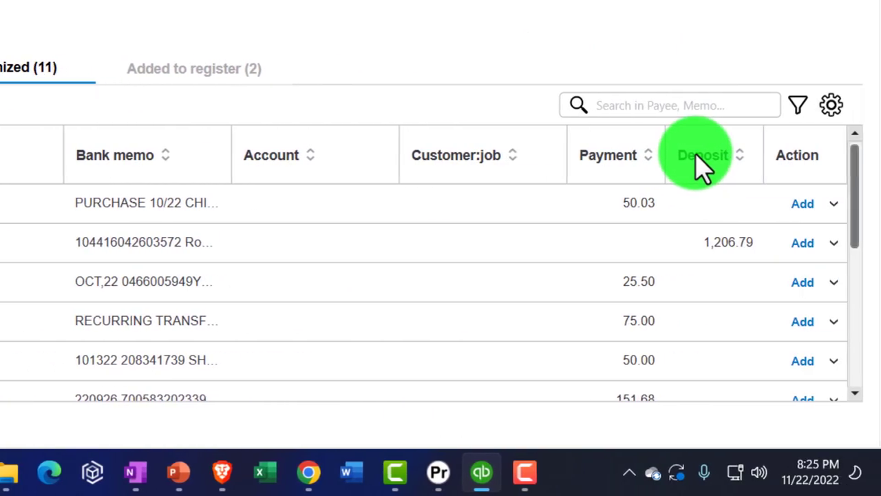
click(703, 157)
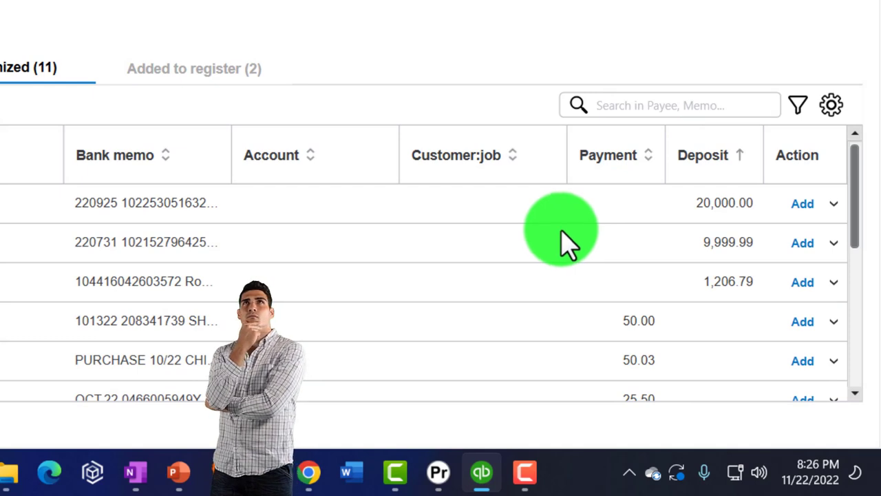
click(304, 201)
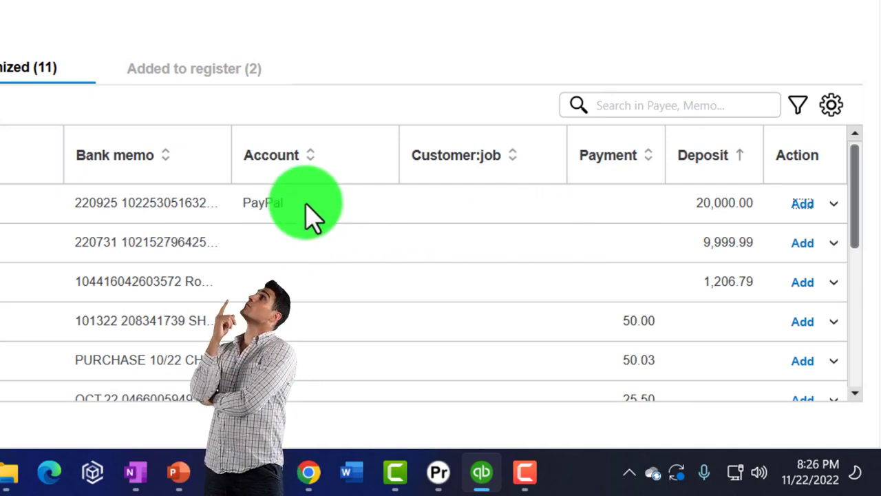
click(806, 207)
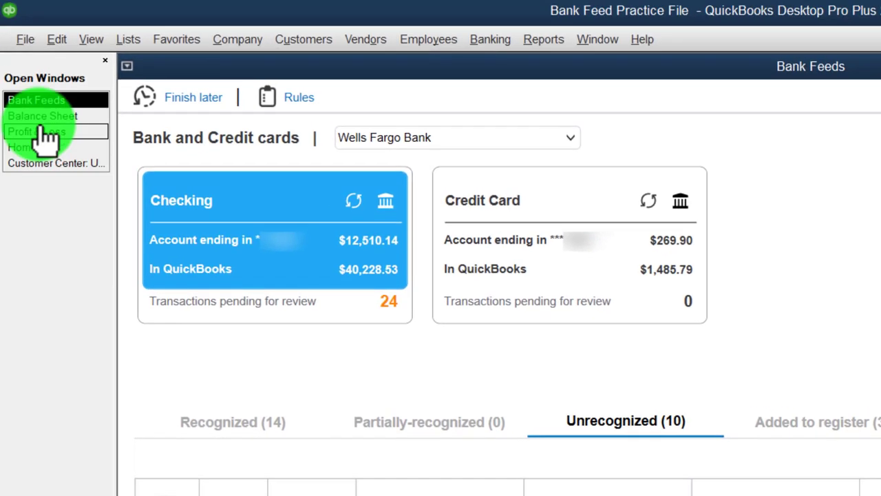
From the balance sheet's Checking balance, find the 09/26/2022 PayPal transfer of 20,000.00 and inspect its deposit form
click(43, 96)
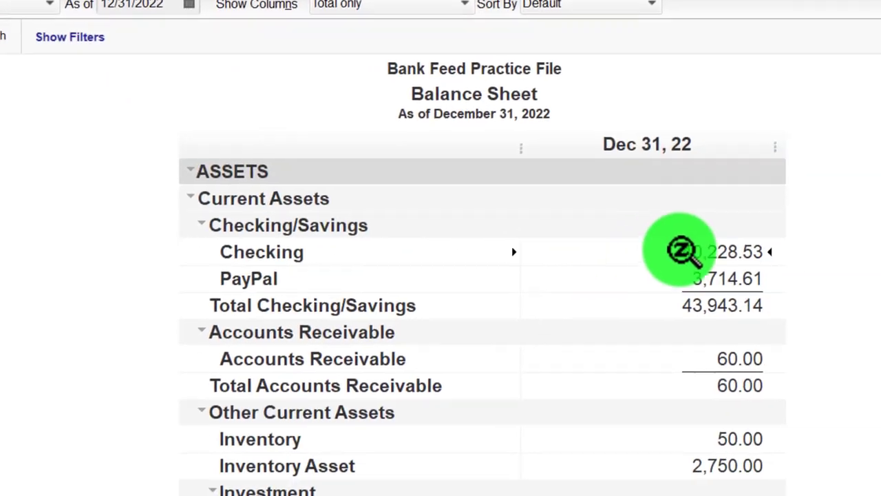
double_click(683, 252)
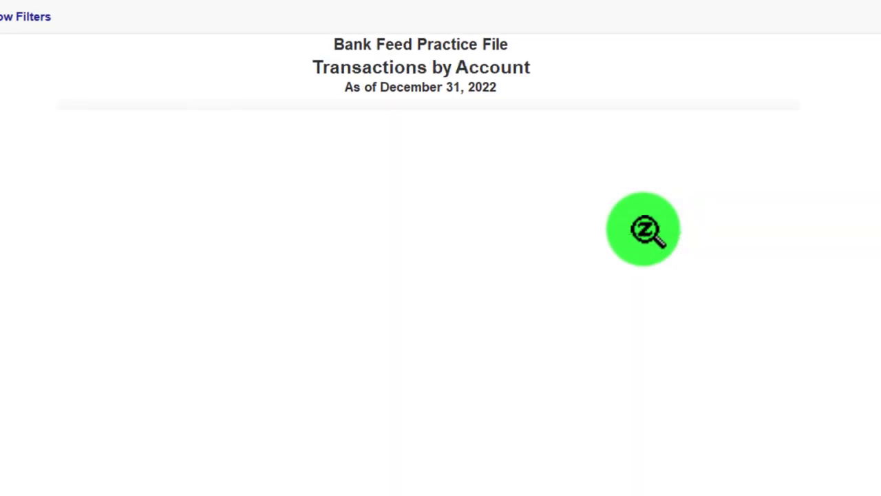
scroll(653, 242, down, 3)
click(661, 495)
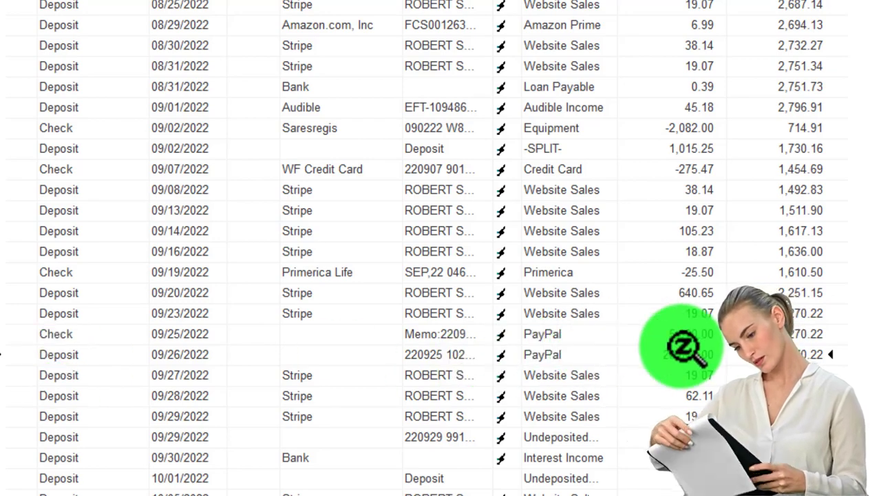
double_click(684, 355)
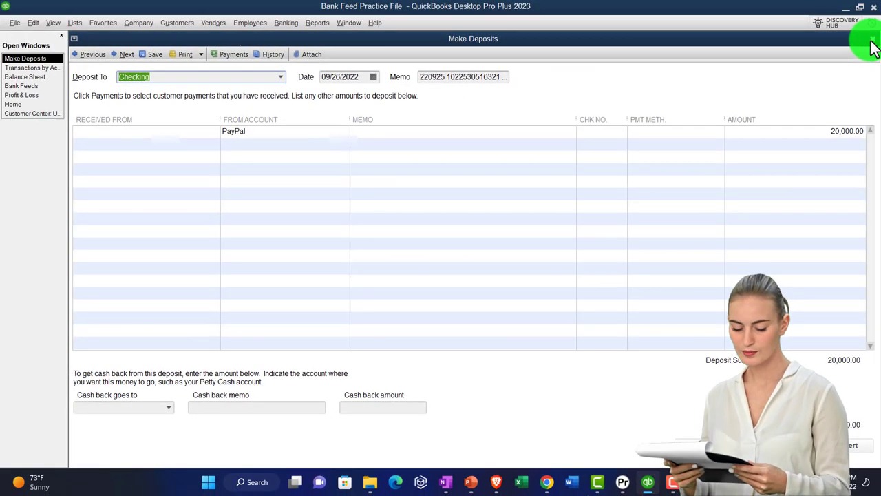
click(873, 39)
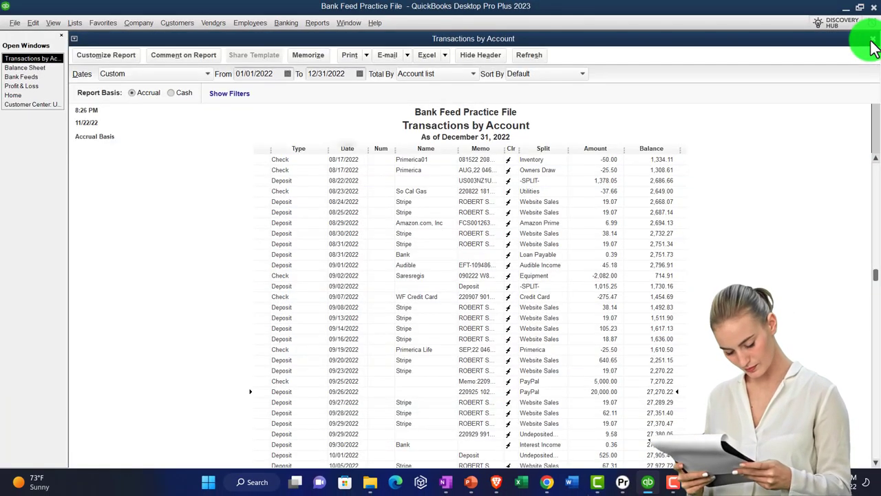
click(872, 40)
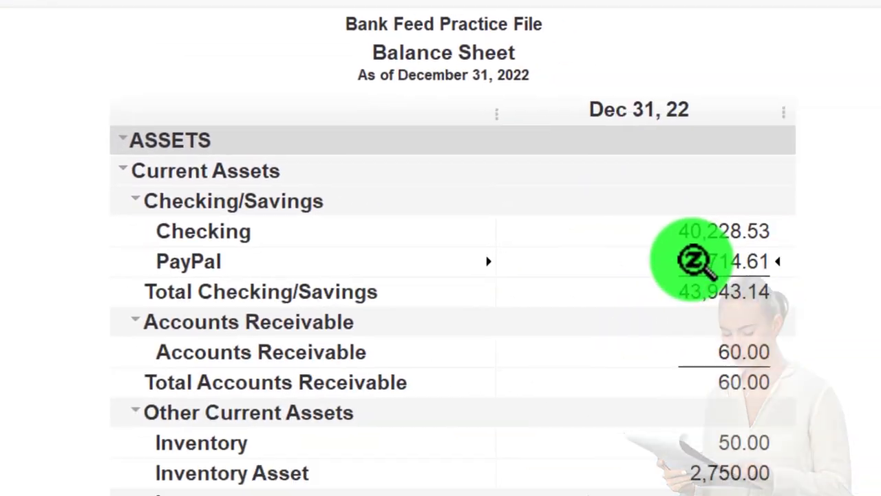
Open the transactions behind the balance sheet's PayPal balance and check the cleared status of the 20,000.00 transfer to Checking
double_click(692, 259)
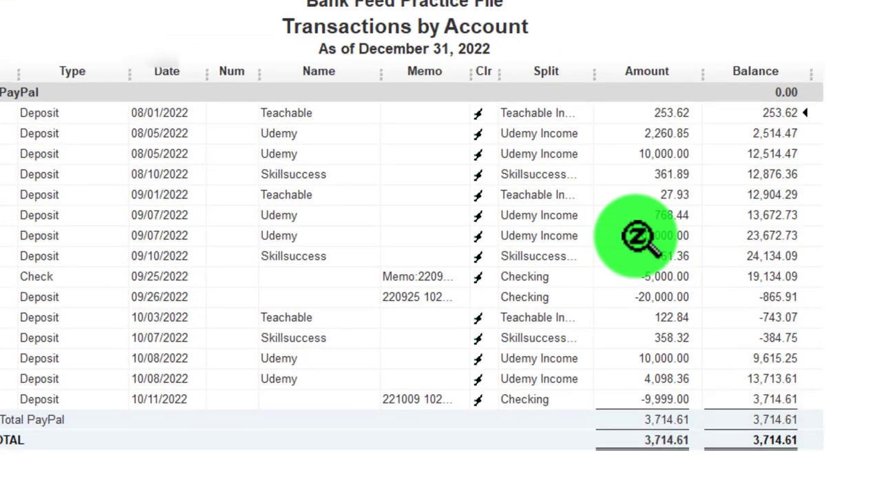
mouse_move(566, 273)
mouse_down()
mouse_move(523, 277)
mouse_move(685, 311)
mouse_up()
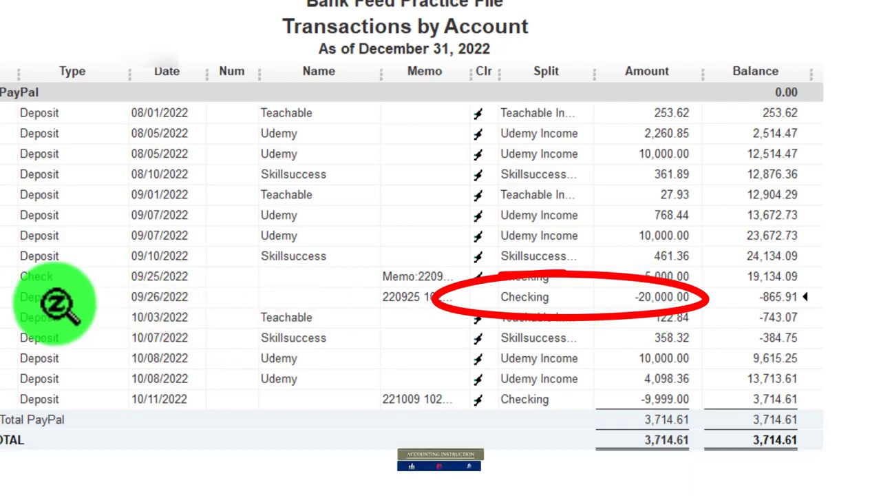
key(Escape)
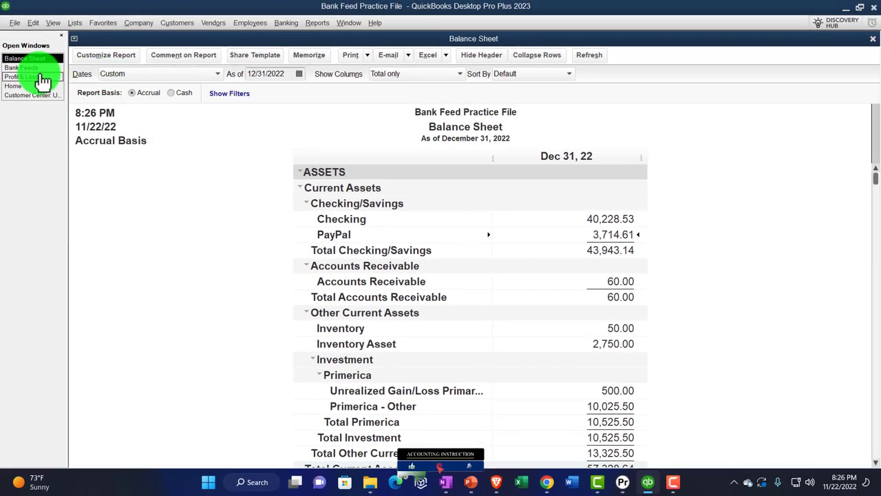
Switch the bank feed to 121 Financial Credit Union and confirm the recognized PayPal transaction matching the 20,000.00 transfer
click(35, 68)
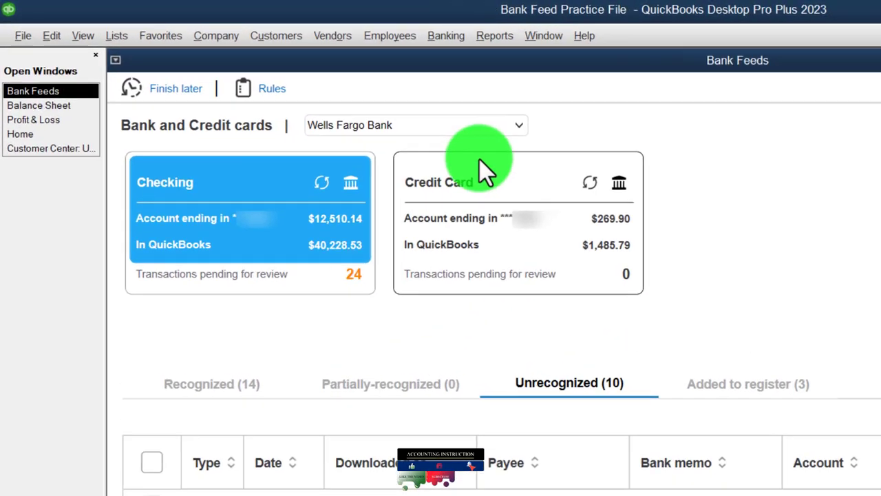
click(325, 81)
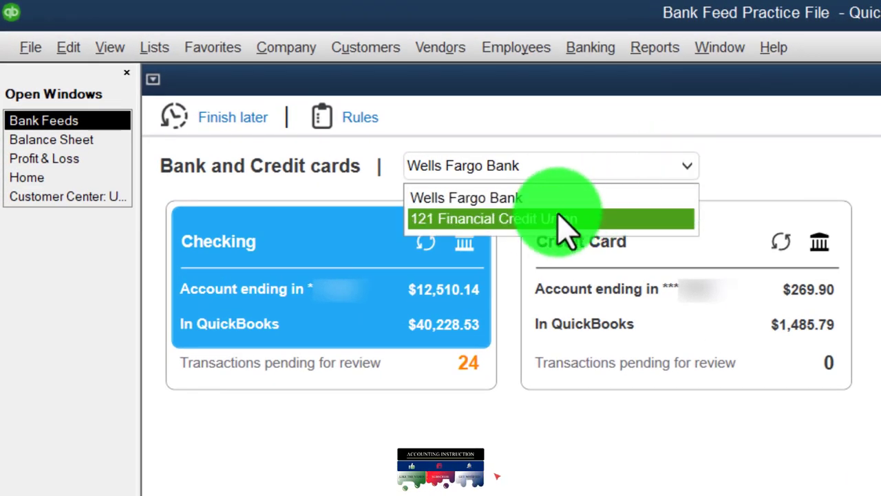
click(540, 220)
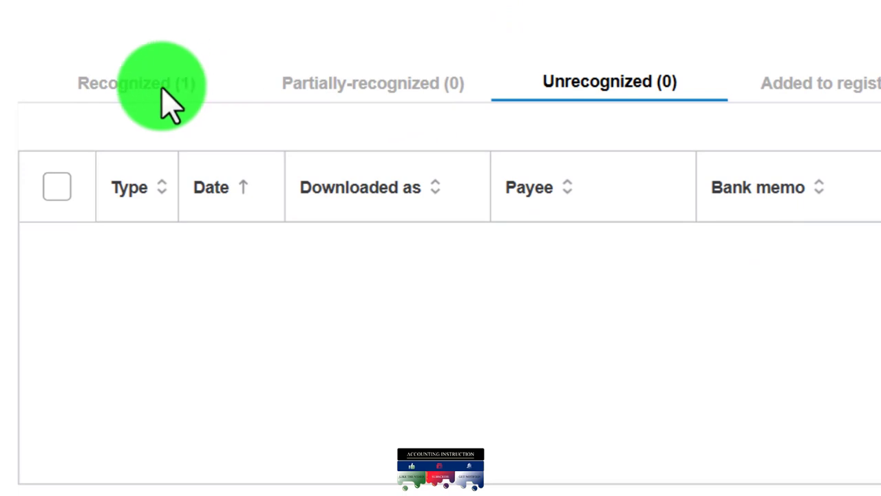
click(165, 93)
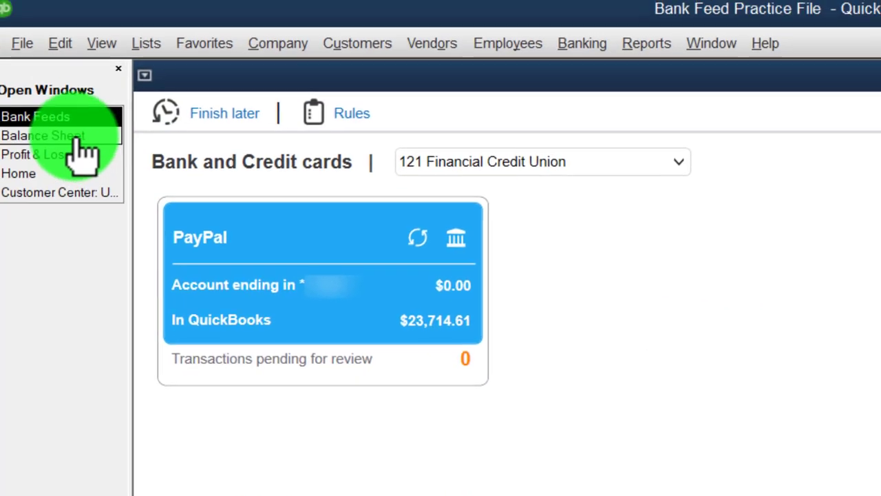
Return to the balance sheet and recheck the cleared status of the 09/26/2022 transfer in the PayPal transactions
click(84, 145)
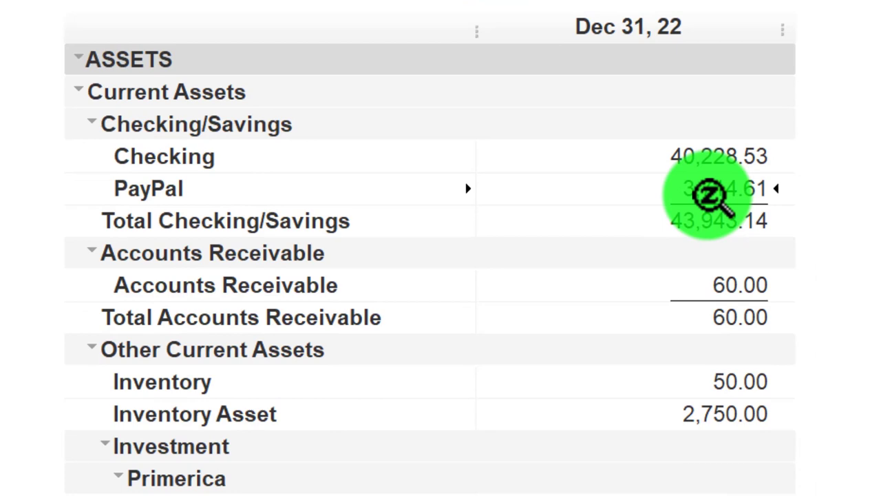
double_click(709, 195)
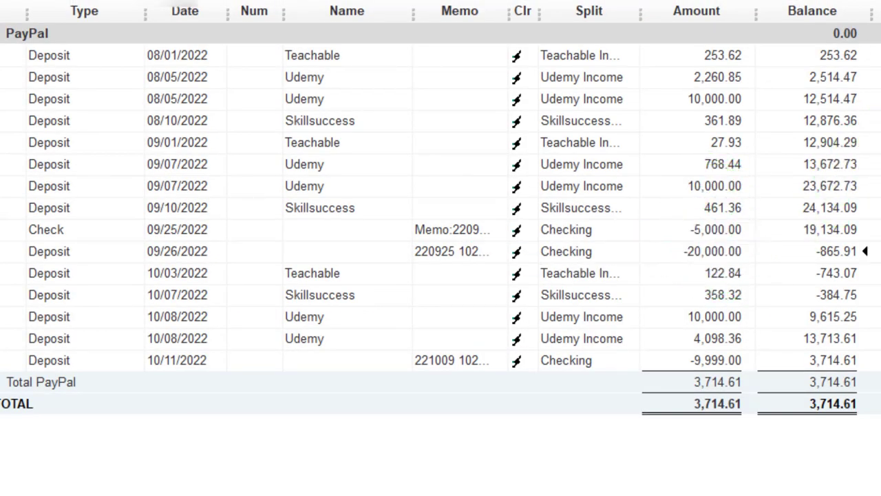
click(865, 36)
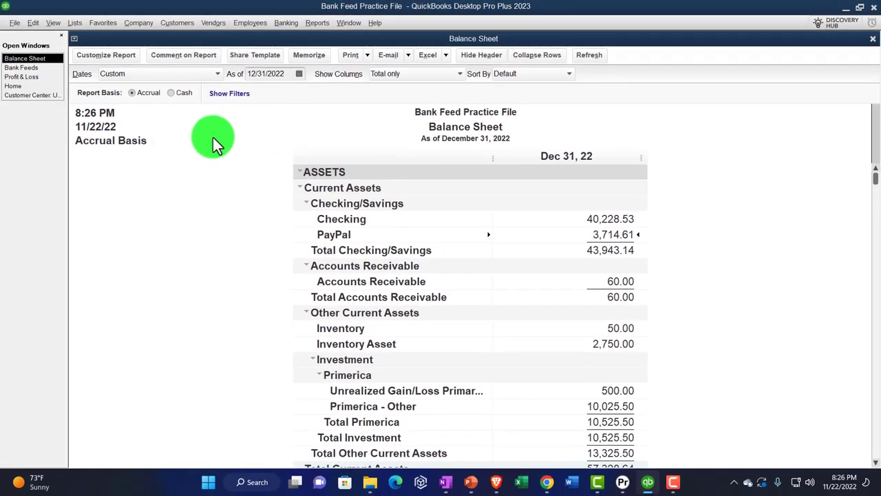
Review the liabilities and equity on the balance sheet and the income accounts on the 2022 Profit & Loss report
scroll(213, 224, down, 10)
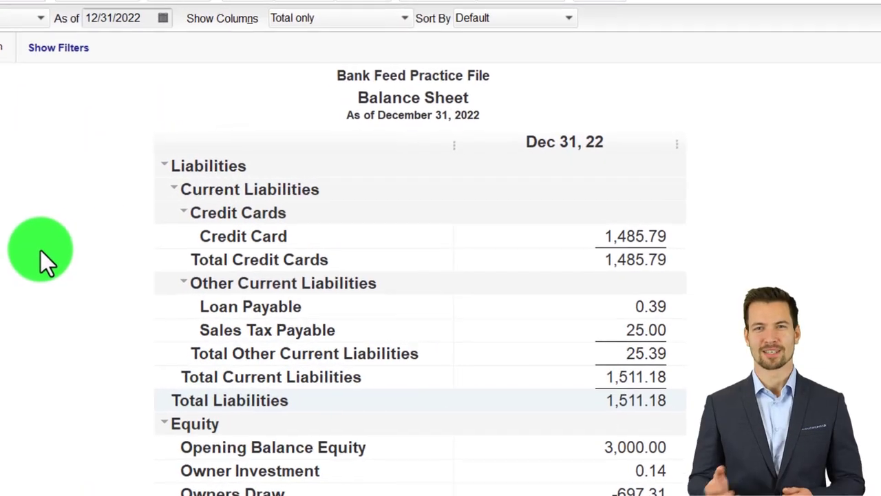
scroll(209, 230, up, 5)
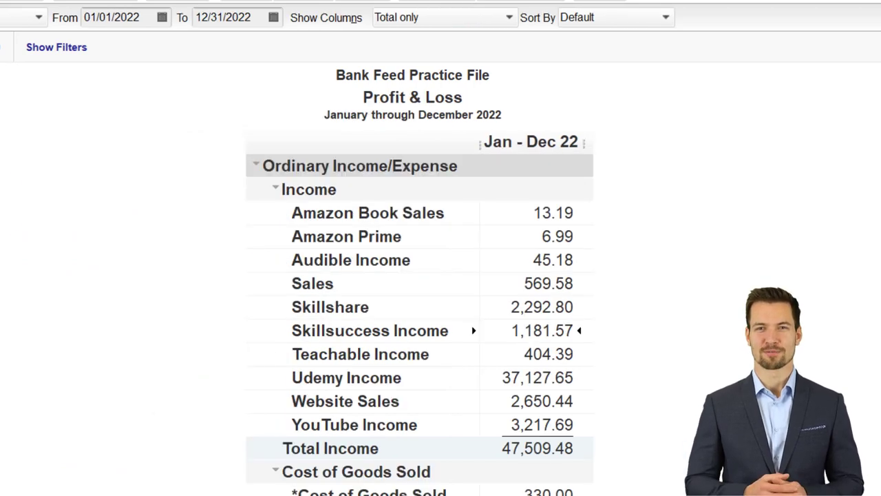
scroll(22, 248, down, 5)
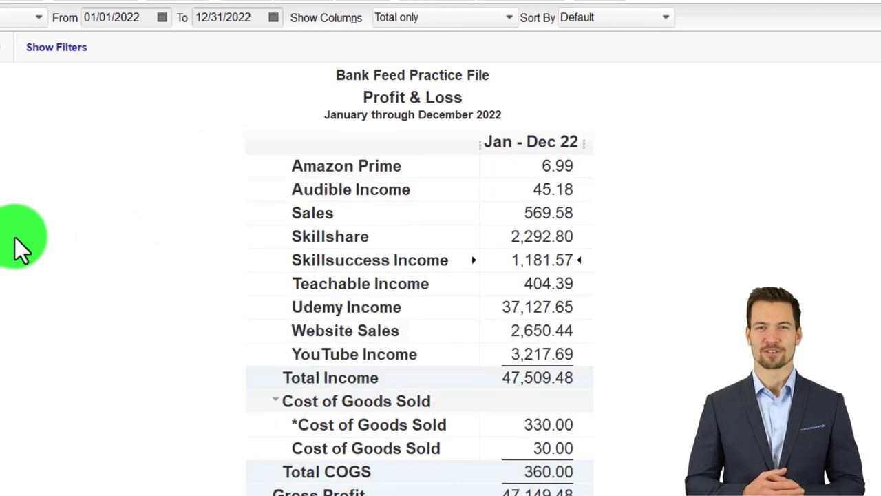
scroll(23, 249, up, 4)
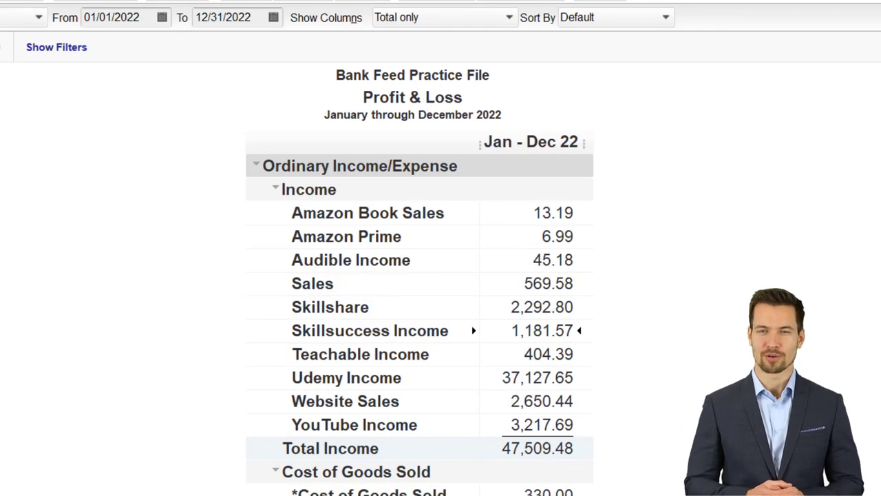
Review the unrecognized transactions in the Wells Fargo Bank feed and return to the Profit & Loss report
click(256, 354)
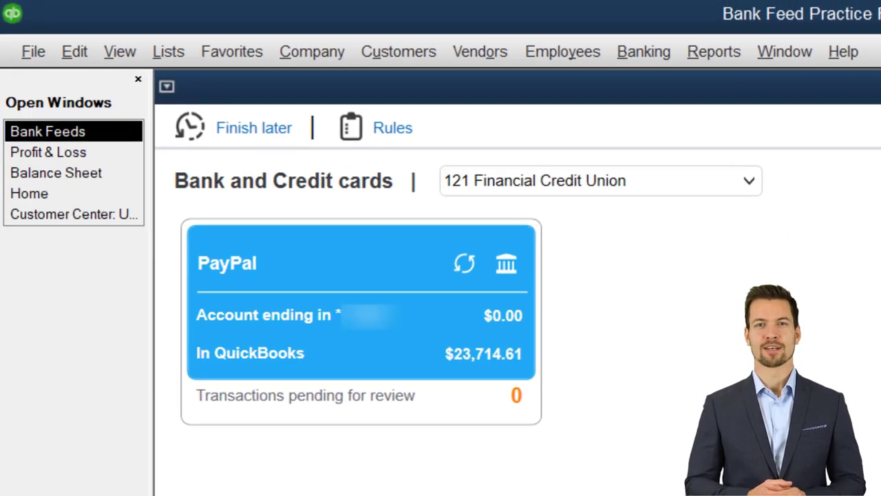
click(752, 185)
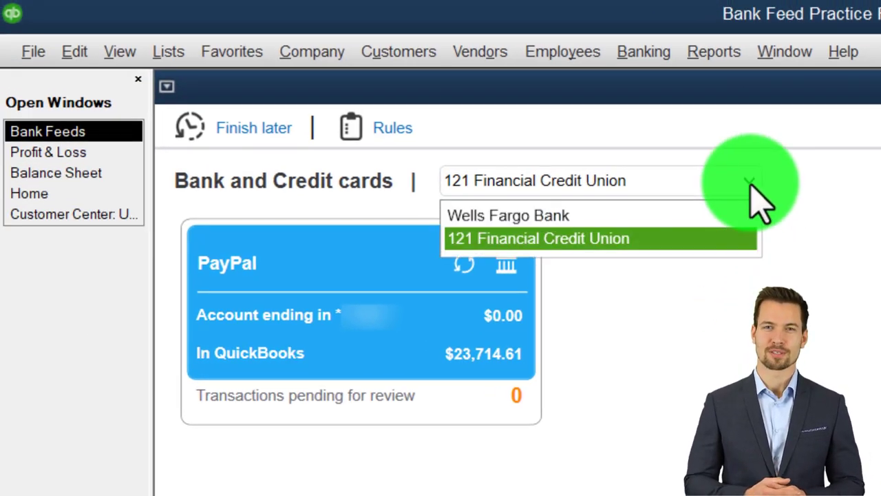
click(545, 213)
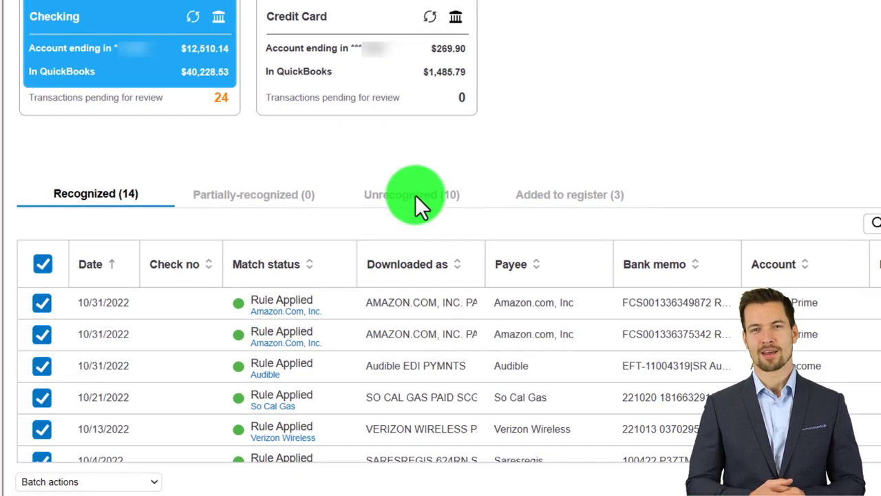
click(413, 195)
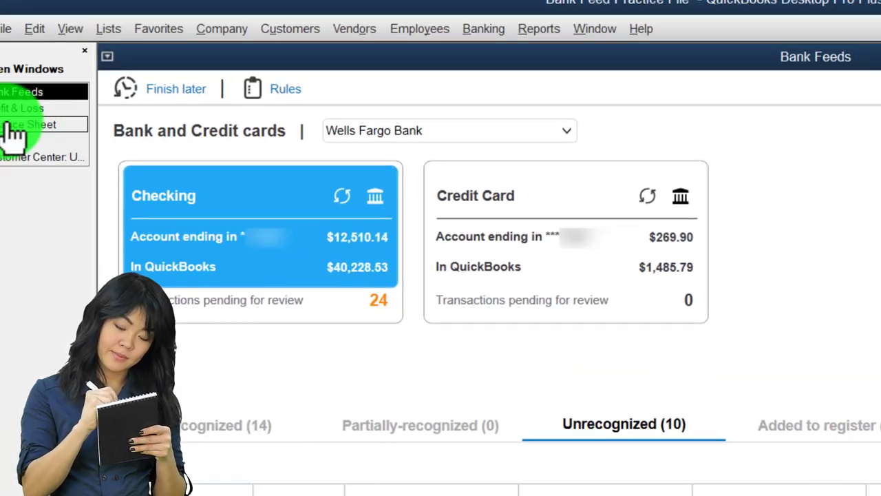
click(14, 115)
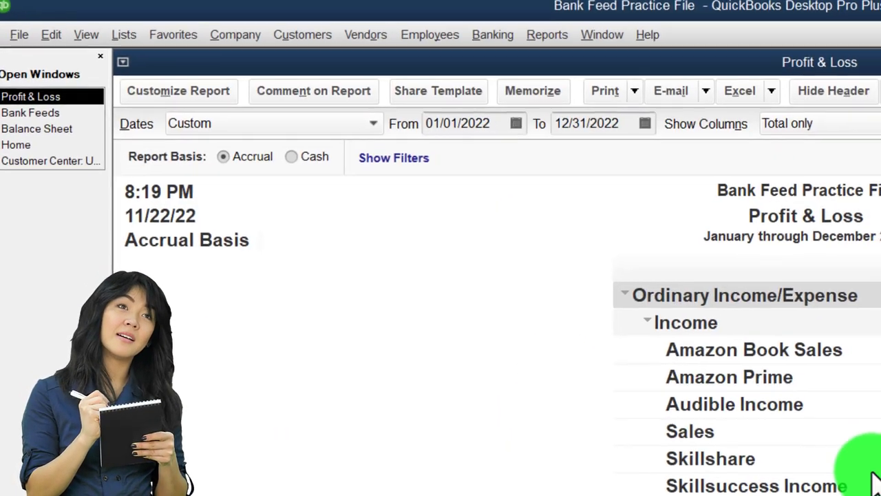